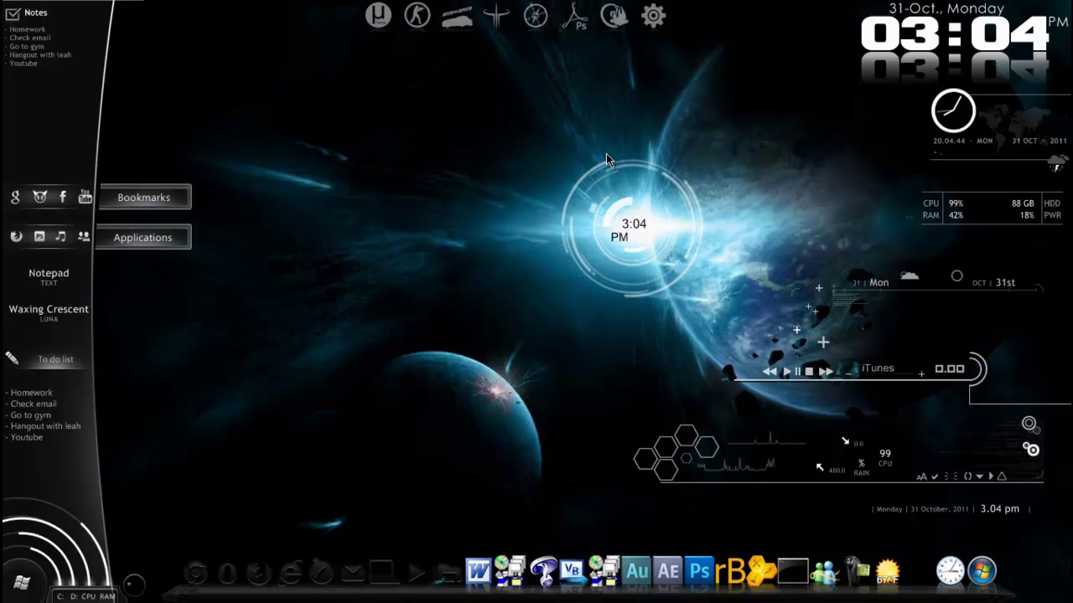
Open the Documents library from the Start menu and nudge its Explorer window into place.
click(22, 587)
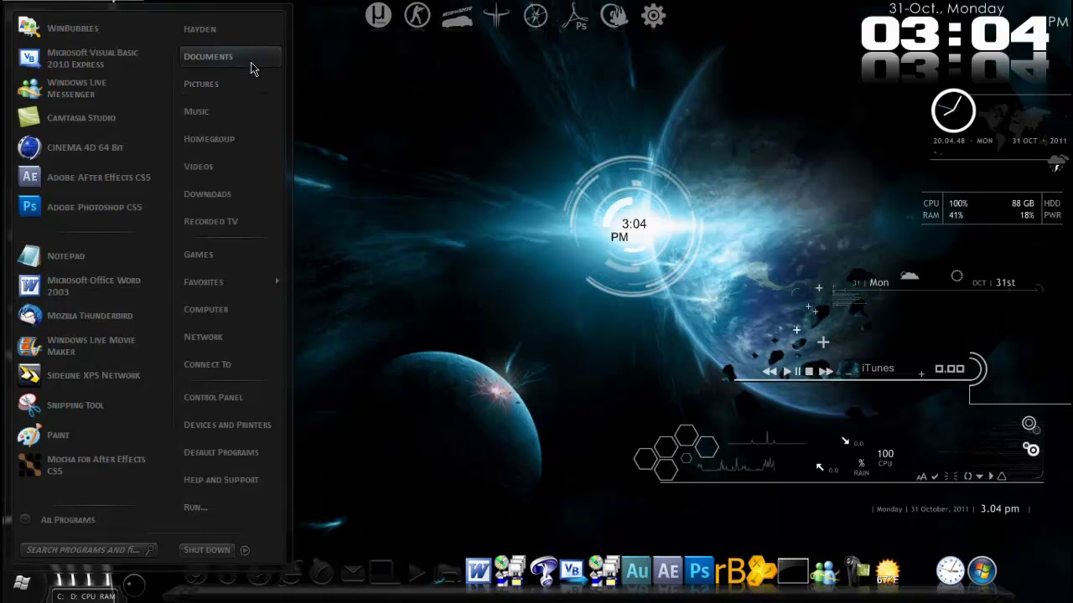
click(767, 23)
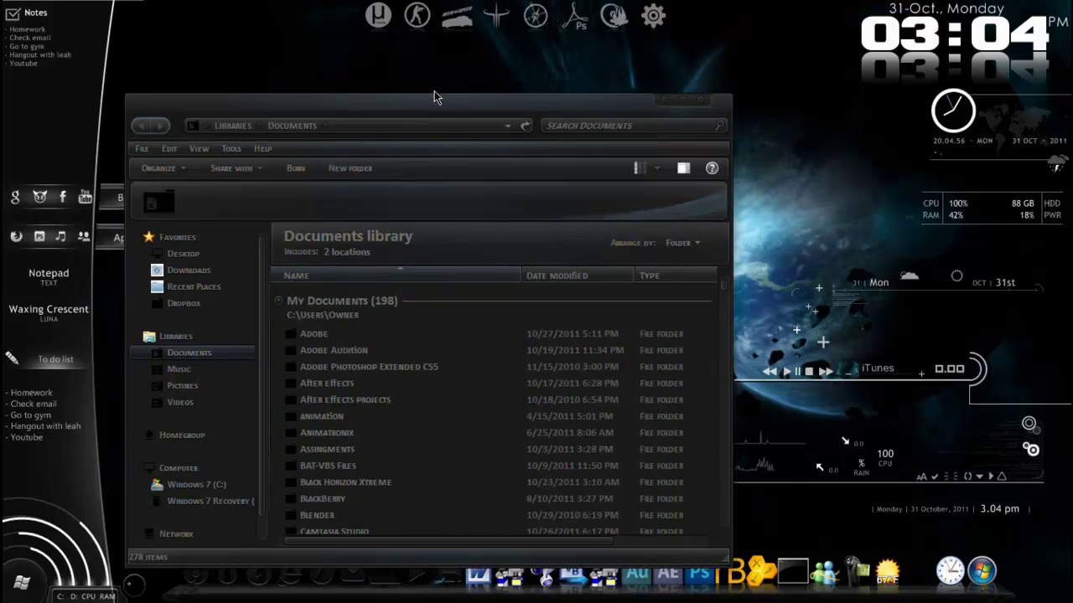
drag(434, 91, 443, 79)
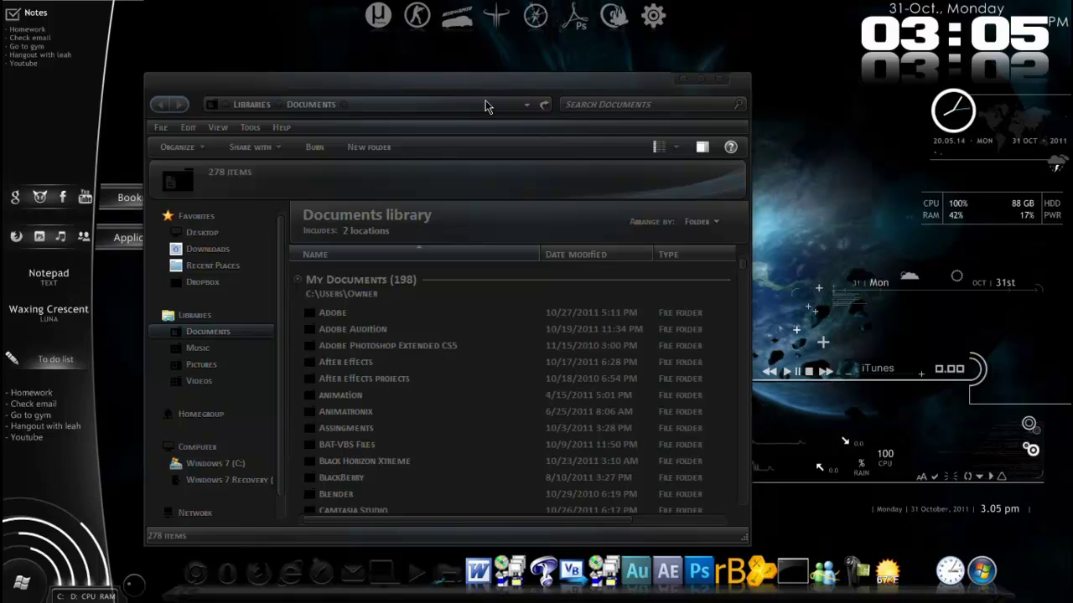
Close the Documents window and bring up Windsor, CA's five-day forecast from the dock's weather icon.
click(727, 80)
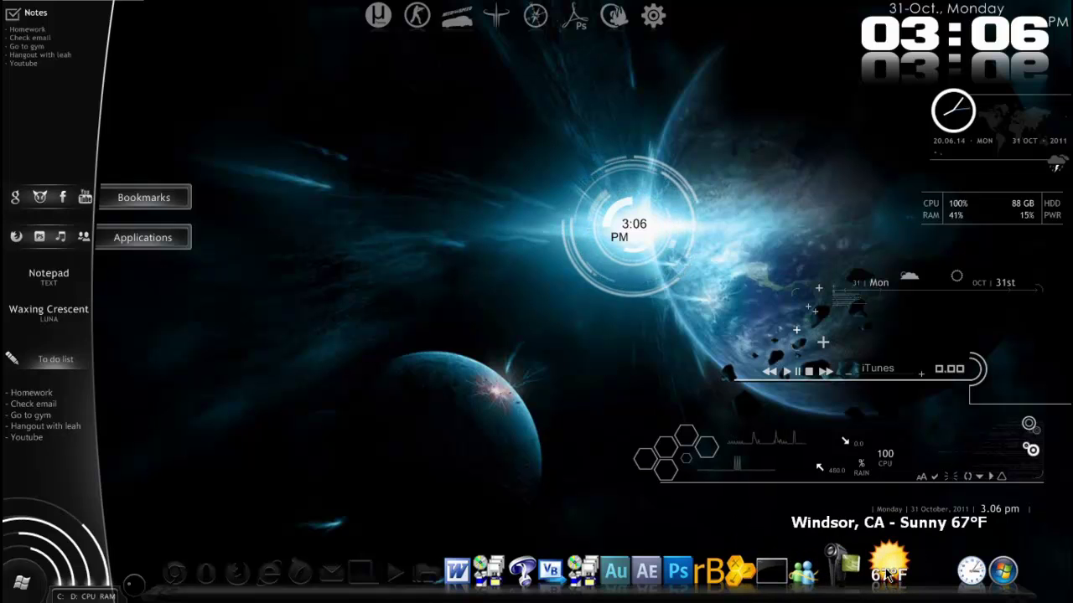
click(886, 575)
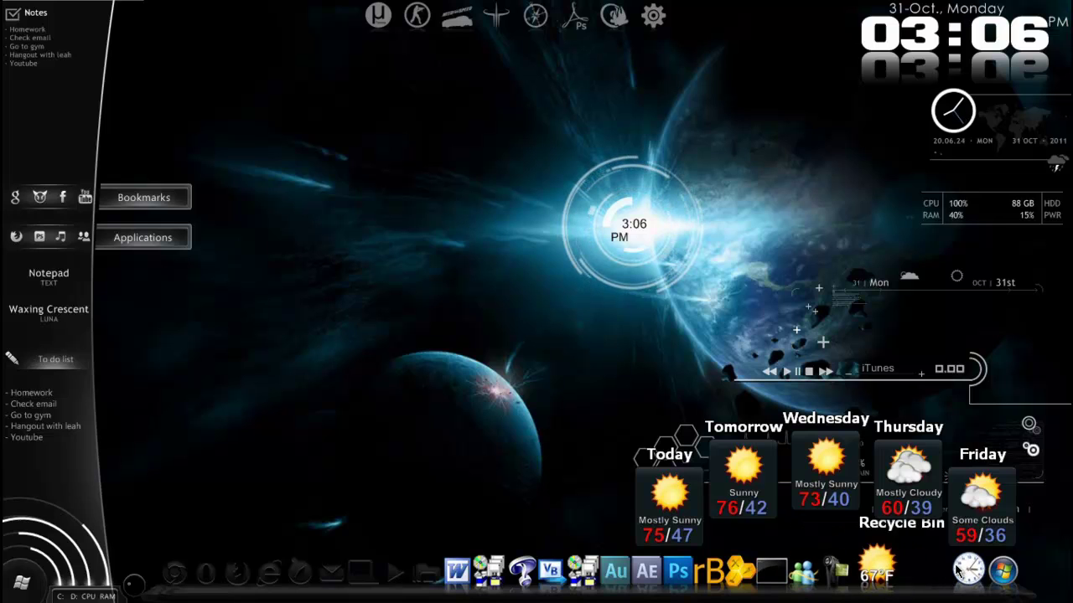
mouse_move(956, 569)
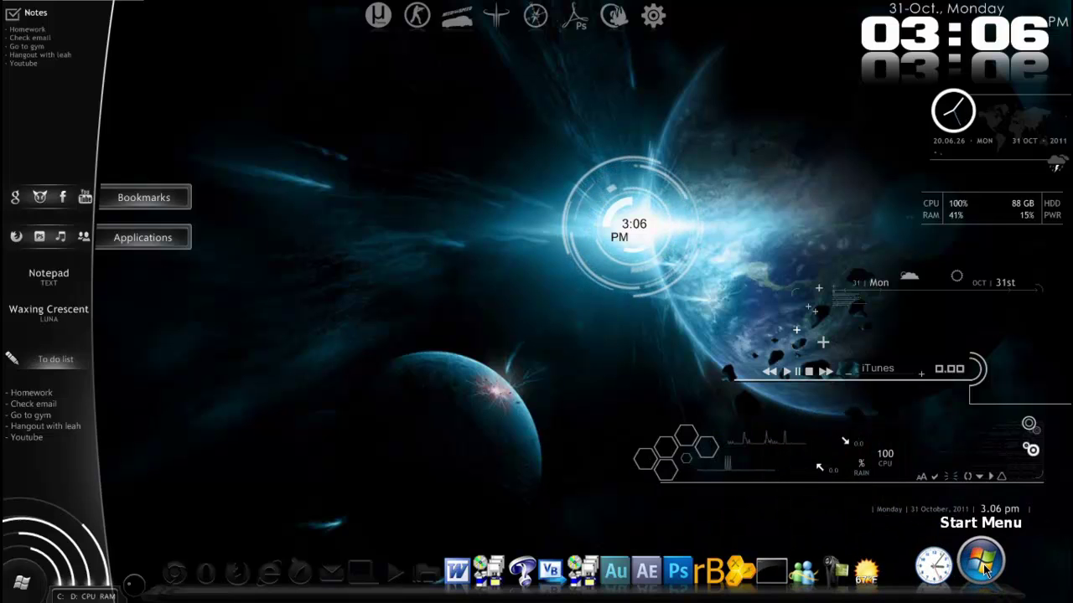
Open ObjectDock's Settings window via the dock Start orb's right-click Settings submenu.
click(985, 570)
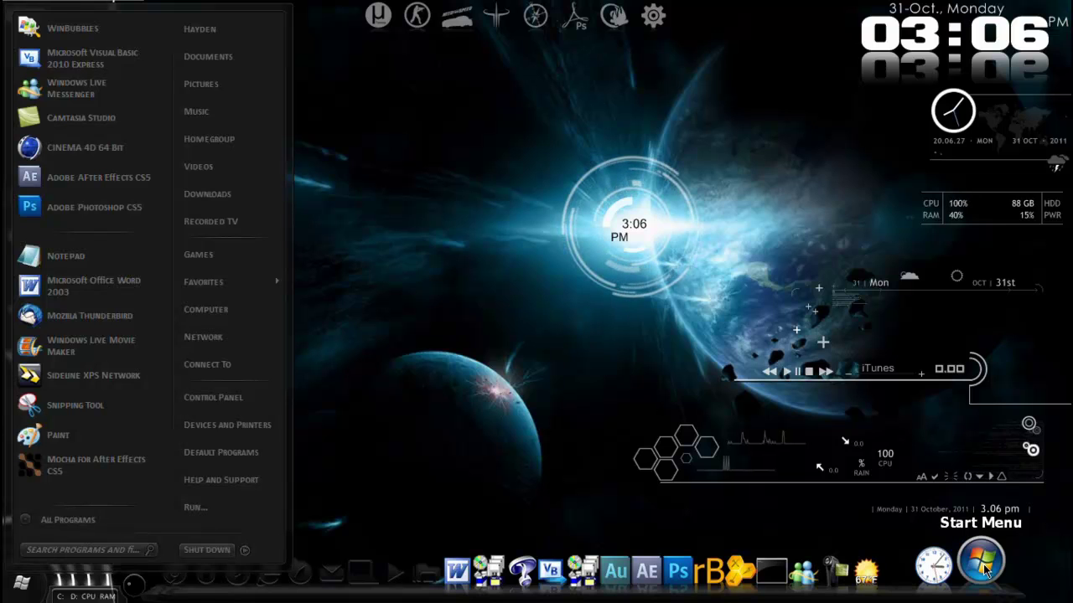
click(984, 570)
click(985, 570)
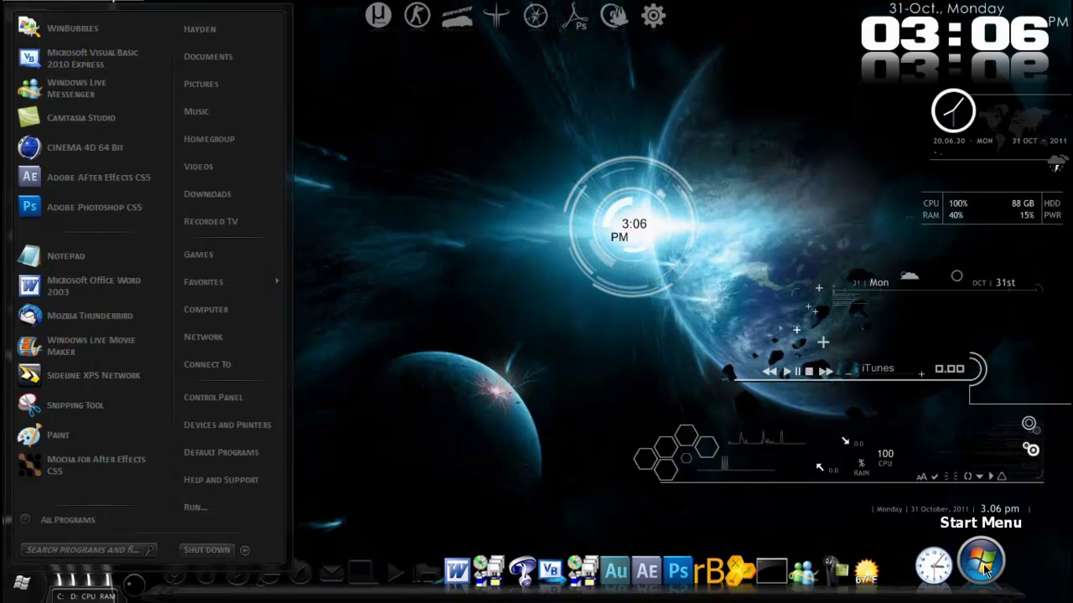
click(985, 570)
right_click(985, 570)
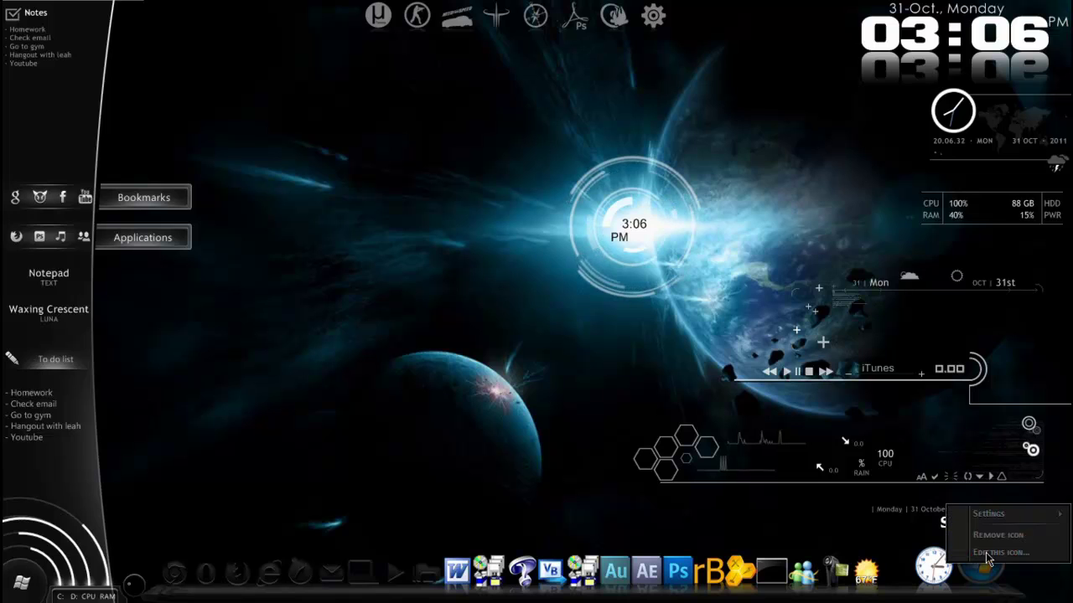
mouse_move(990, 516)
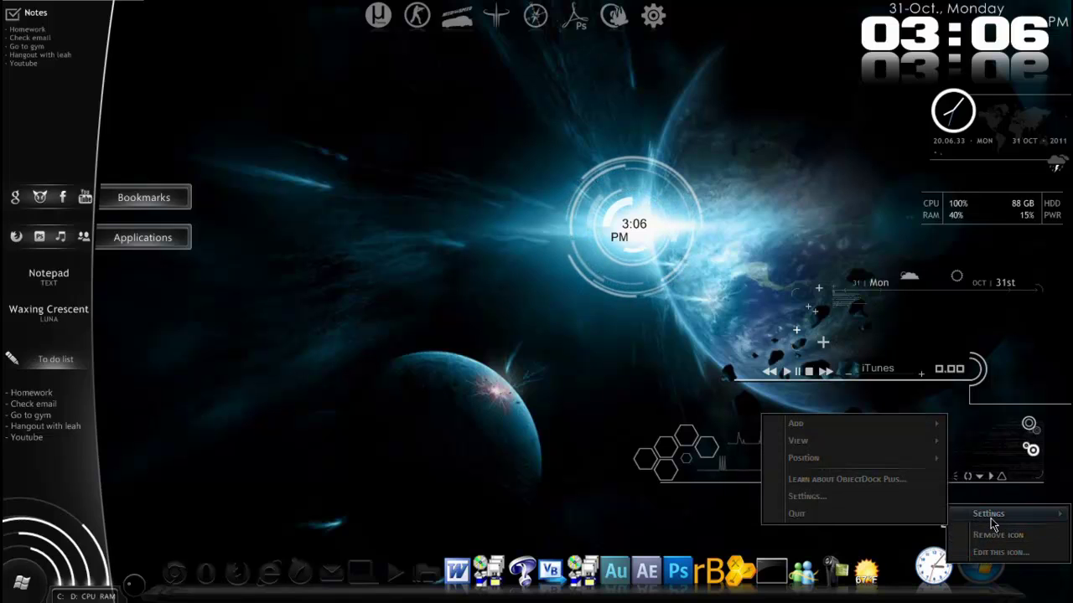
click(897, 500)
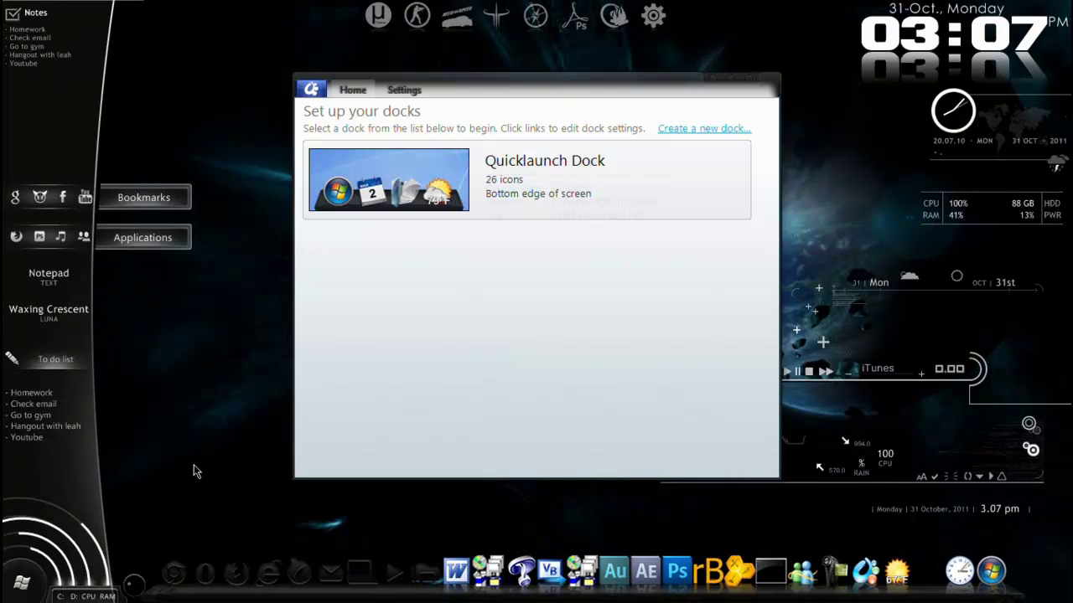
Expand the Quicklaunch Dock's details, then switch to the general Settings page.
click(415, 193)
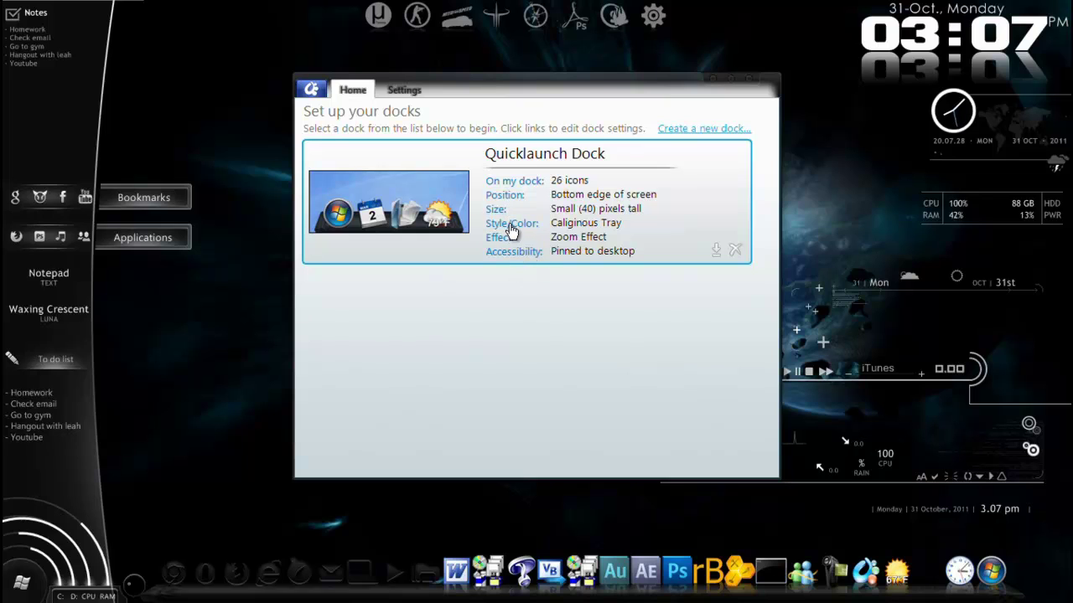
click(407, 93)
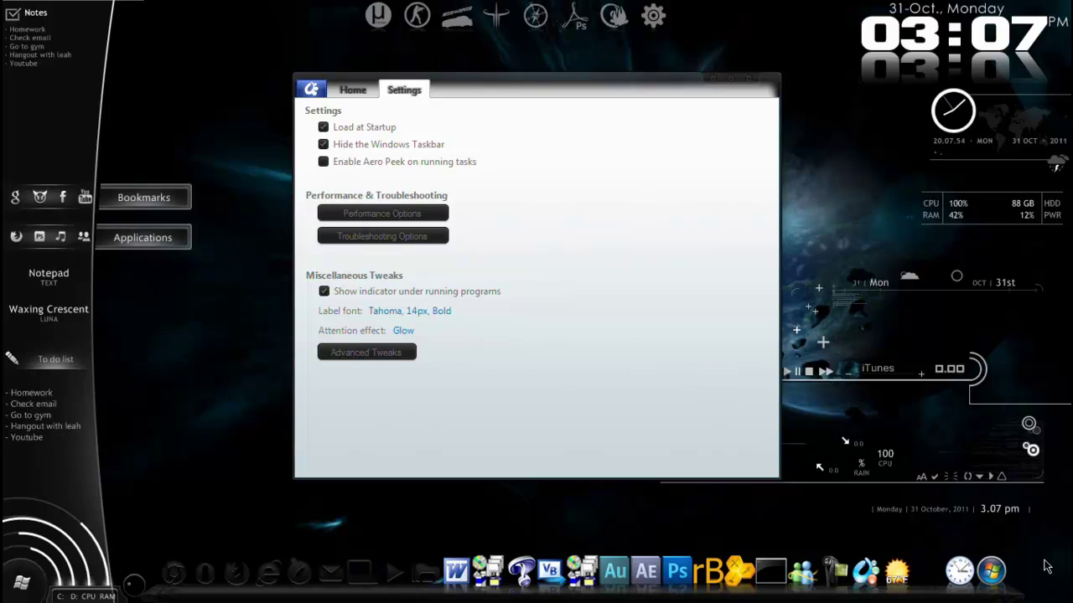
Toggle Hide the Windows Taskbar, return to Home, and pick Close Settings from the logo menu.
click(324, 145)
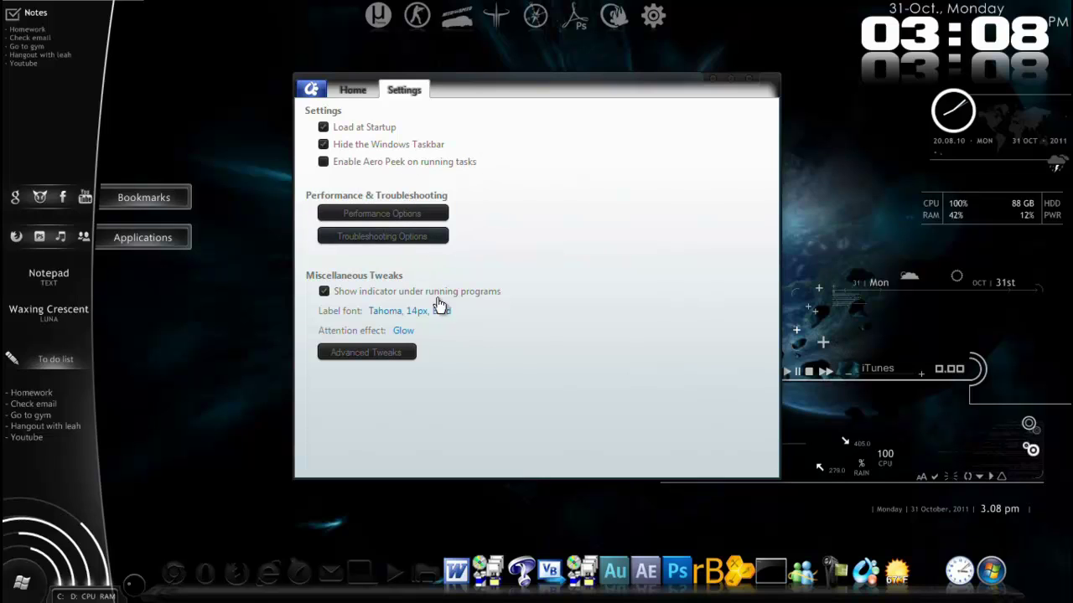
click(332, 92)
click(319, 89)
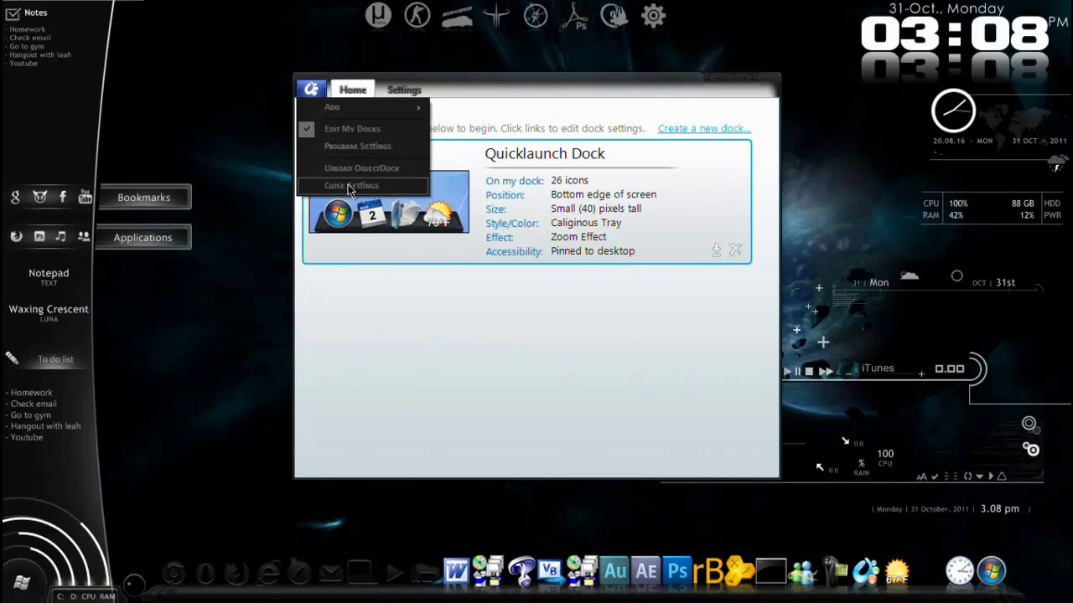
click(490, 90)
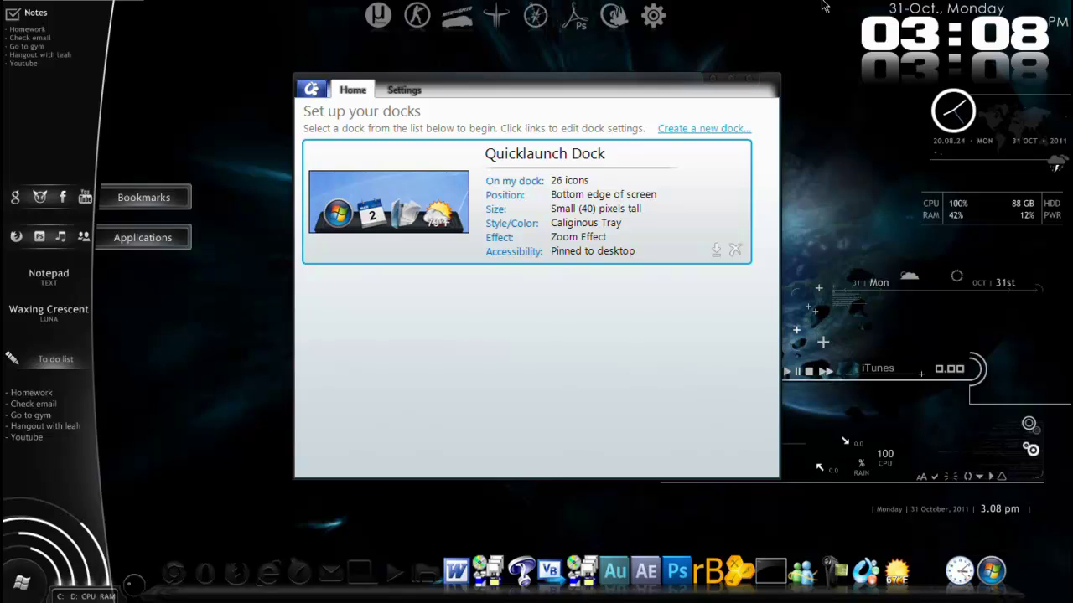
Close ObjectDock settings with Alt+F4 and reposition the clock, Bookmarks and drive gauge widgets.
key(alt+F4)
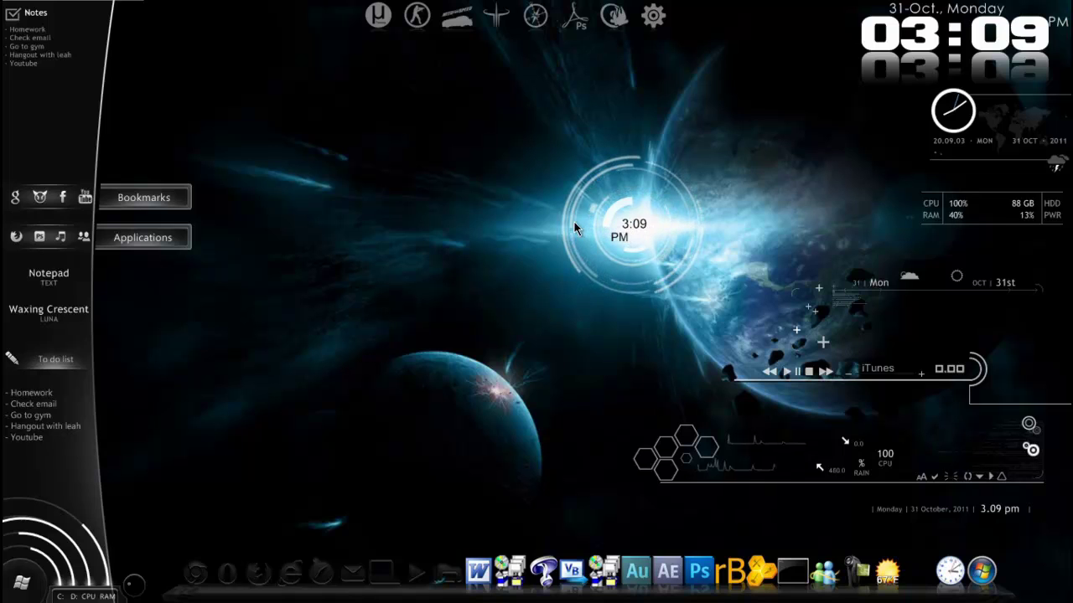
drag(579, 211, 627, 207)
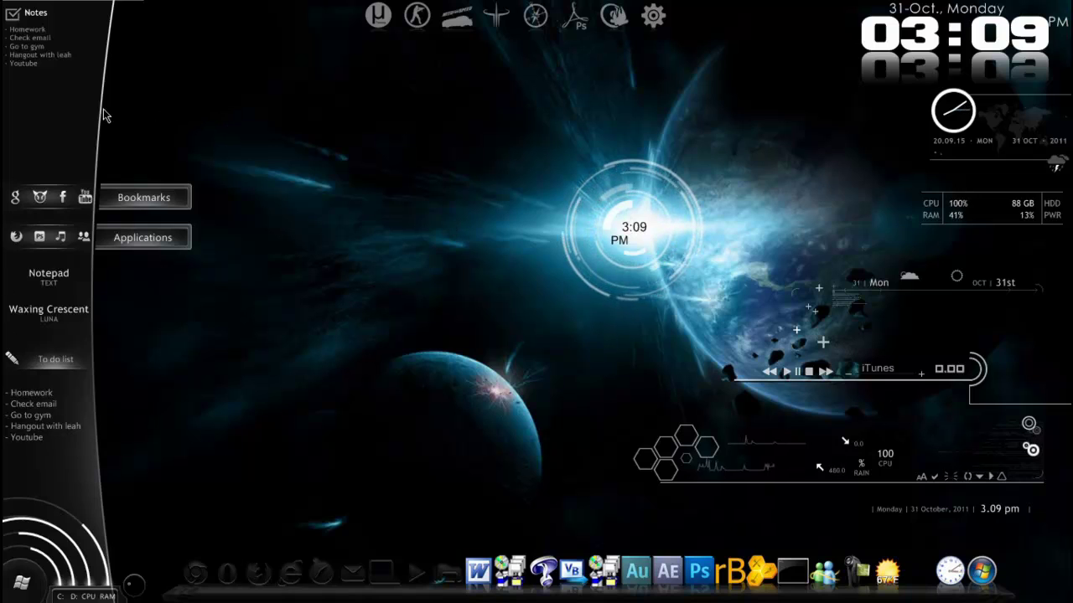
mouse_move(157, 197)
mouse_down()
mouse_move(165, 171)
mouse_move(160, 212)
mouse_move(160, 196)
mouse_up()
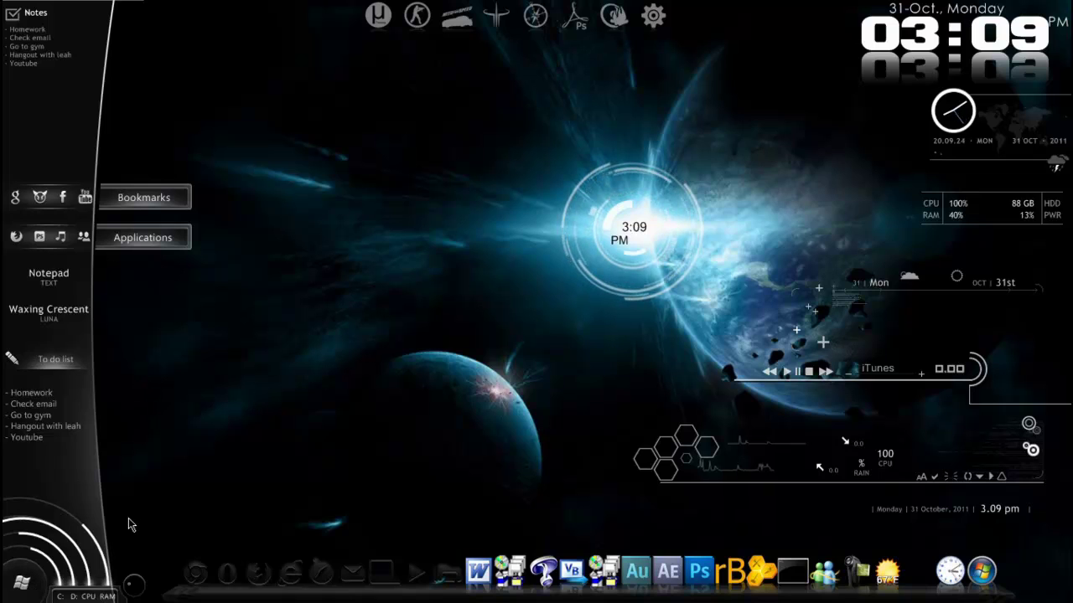
drag(123, 592, 83, 597)
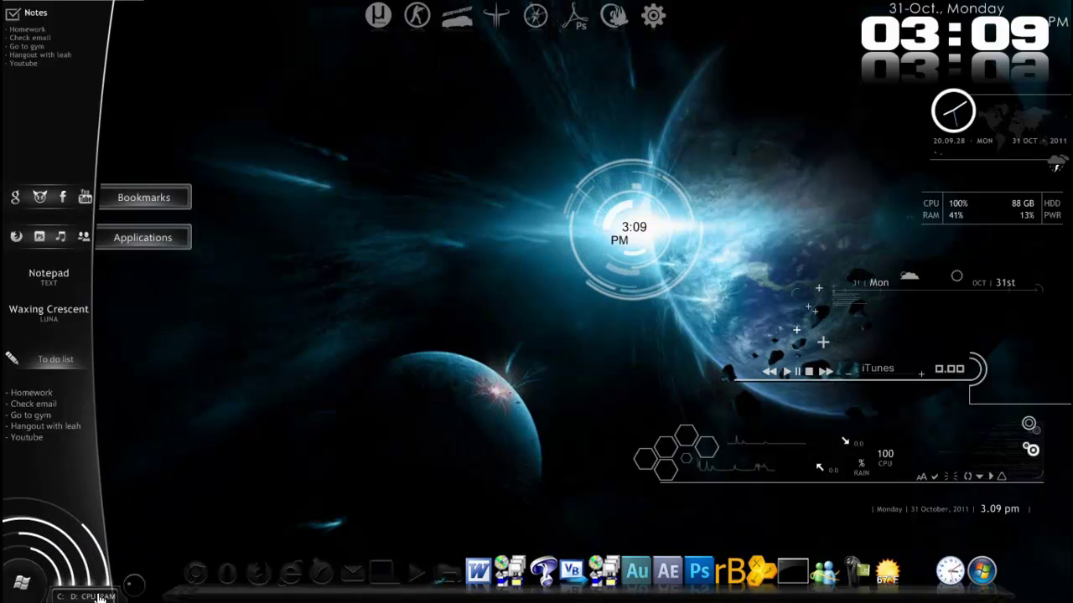
click(21, 586)
click(22, 585)
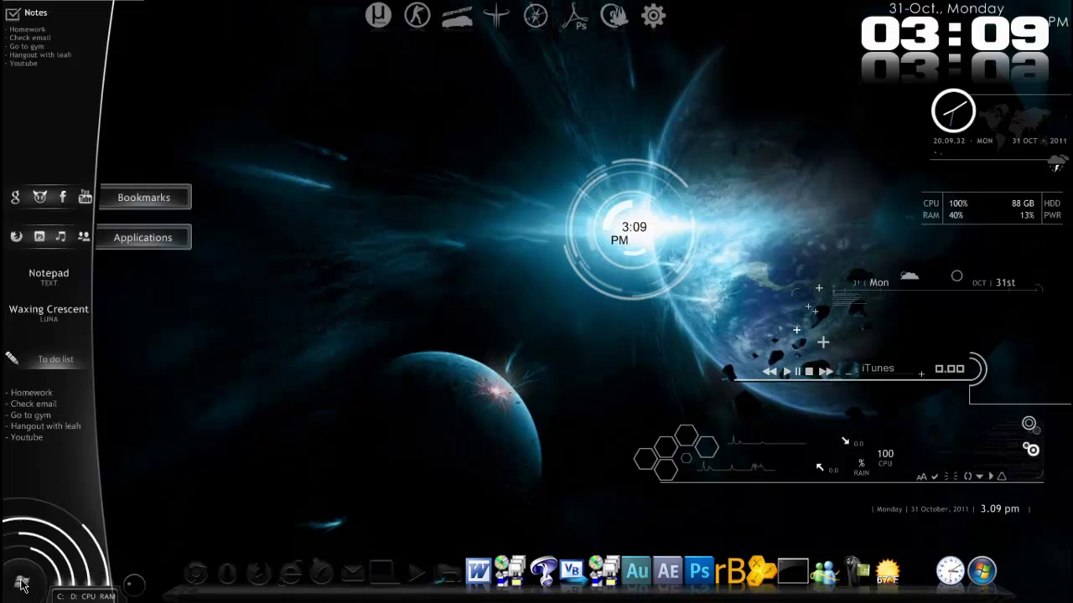
click(22, 585)
click(451, 373)
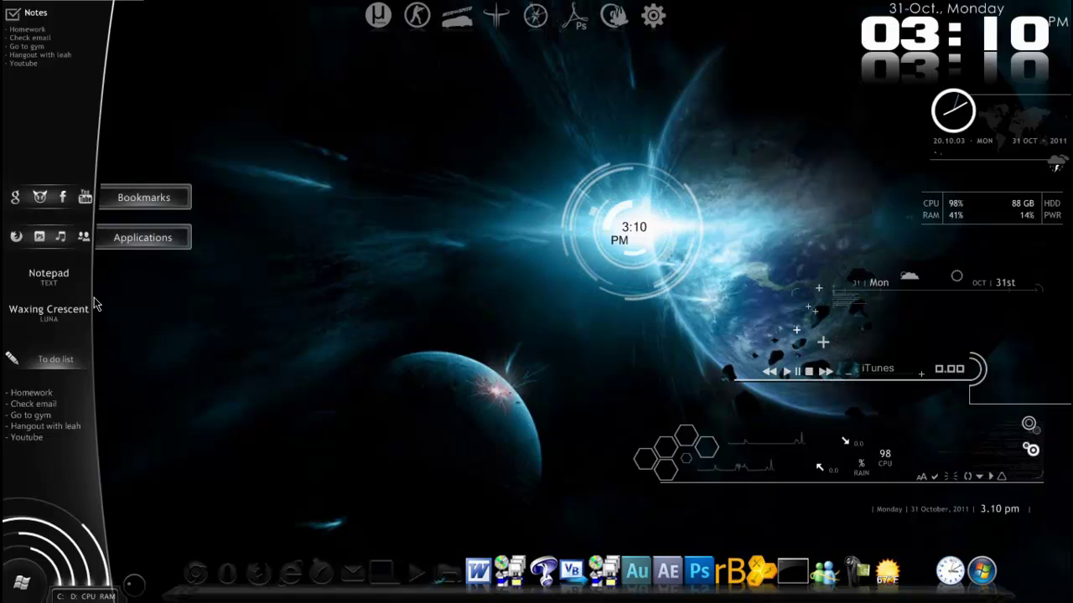
Open and close Notepad from the sidebar, then launch RainBrowser from the dock.
click(49, 273)
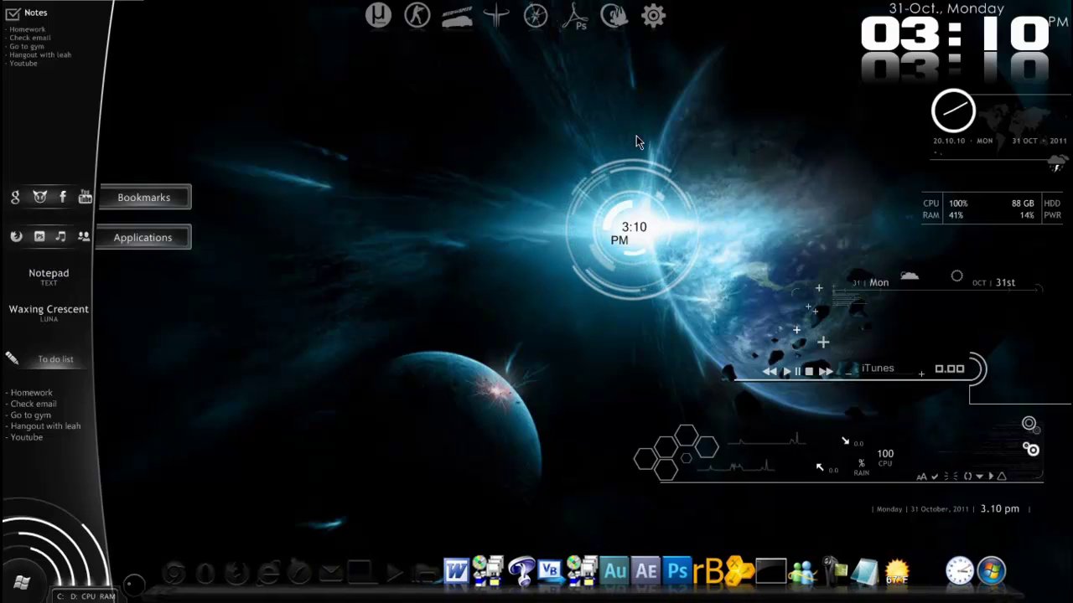
click(640, 98)
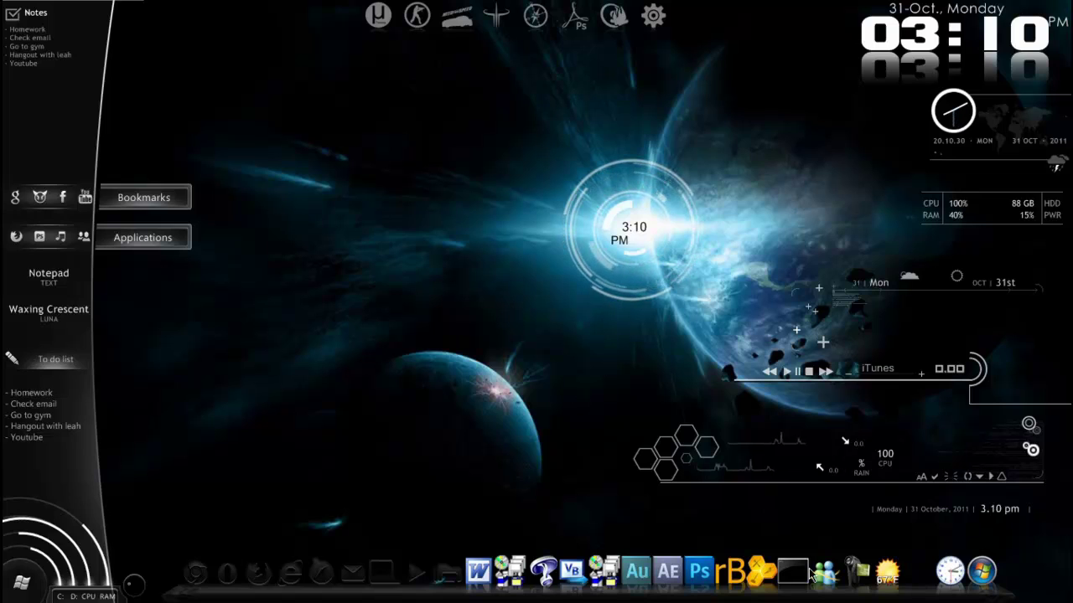
click(740, 572)
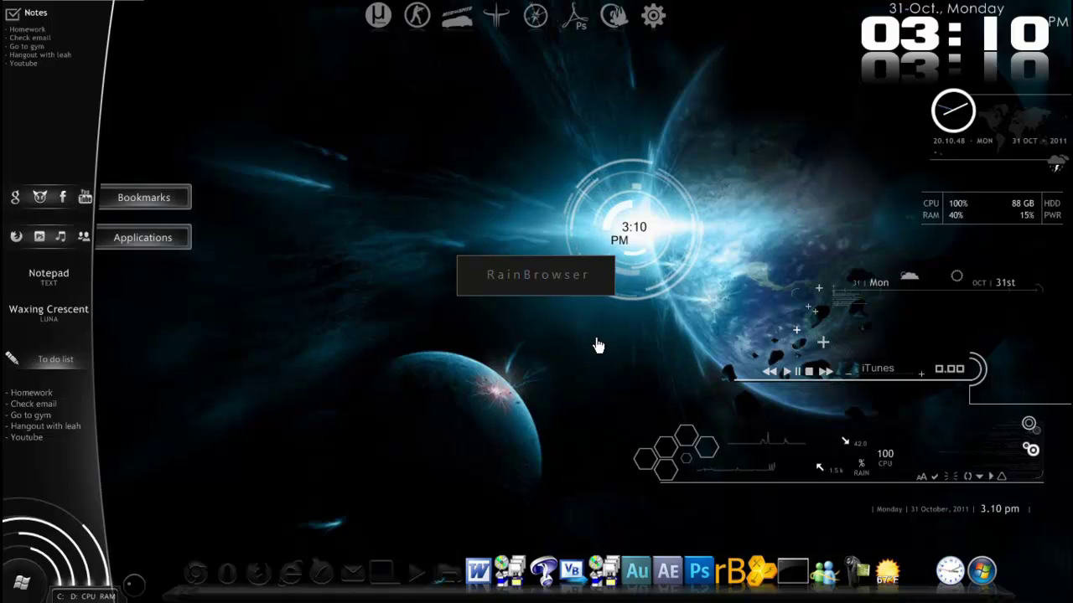
Open the Windows 7 Start menu from the taskbar's Start orb.
click(22, 579)
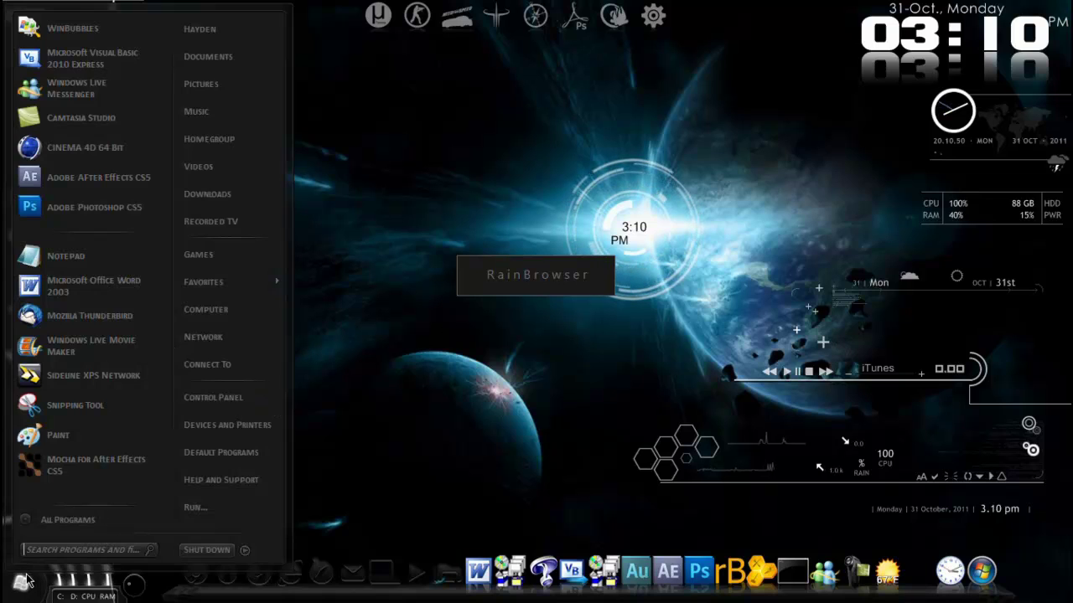
Go to All Programs, scroll down, and expand the Rainmeter folder.
click(52, 523)
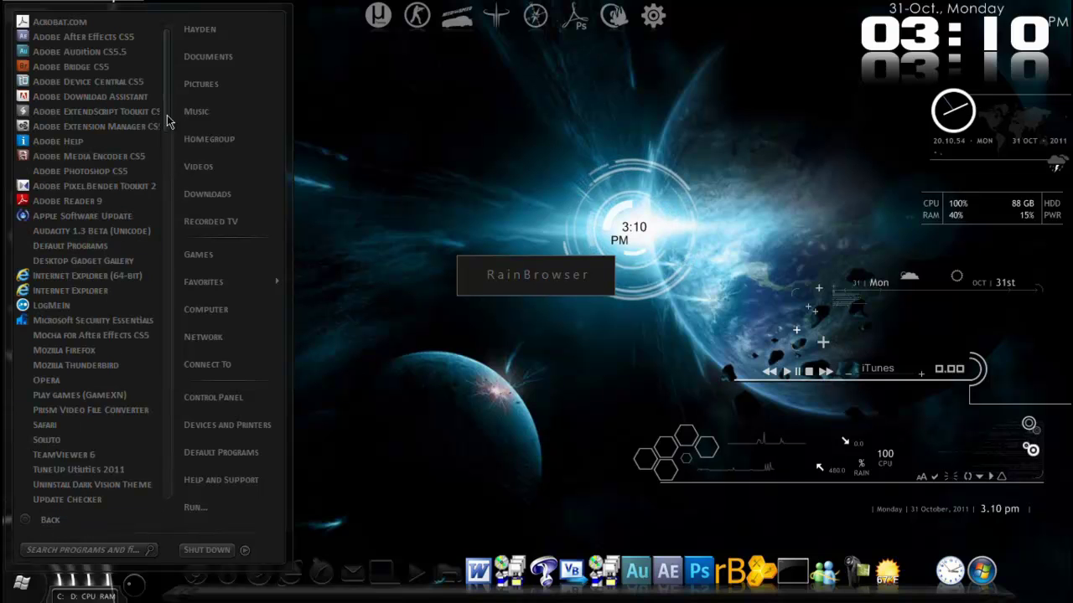
drag(166, 122, 162, 325)
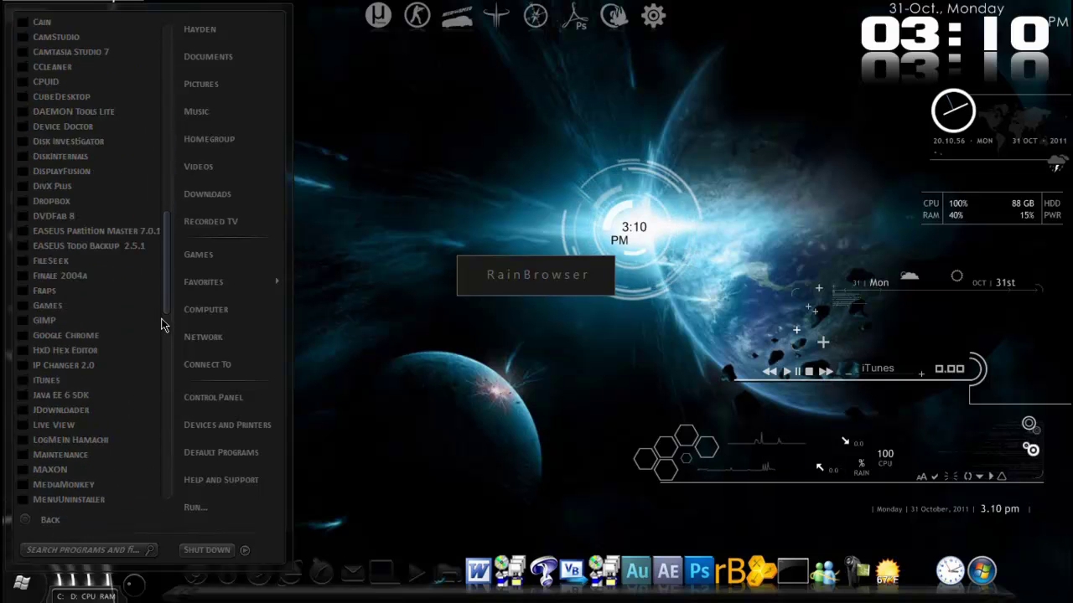
scroll(162, 325, down, 5)
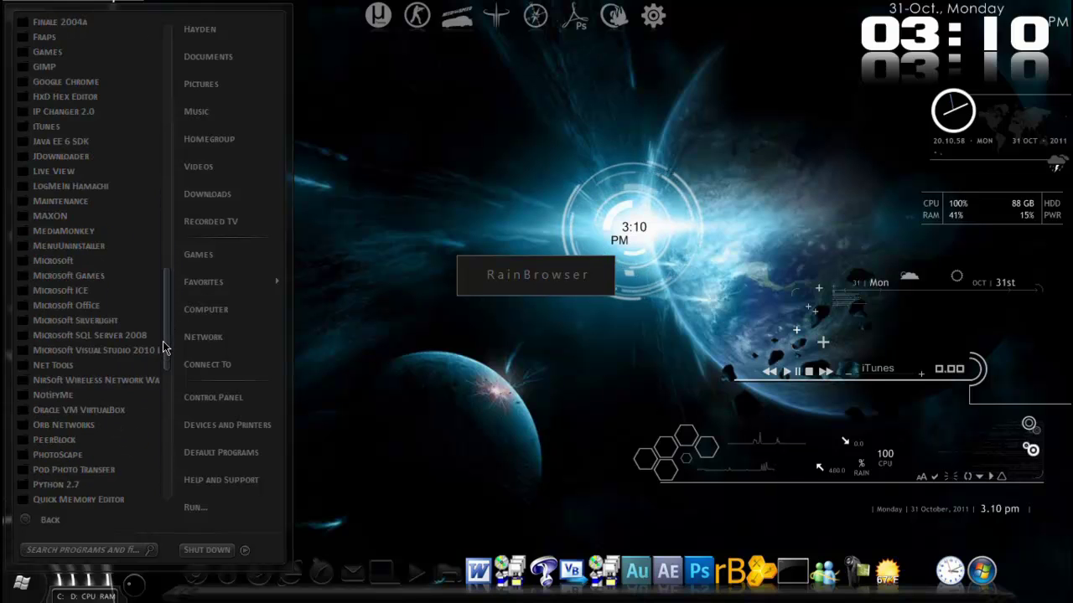
scroll(125, 402, down, 3)
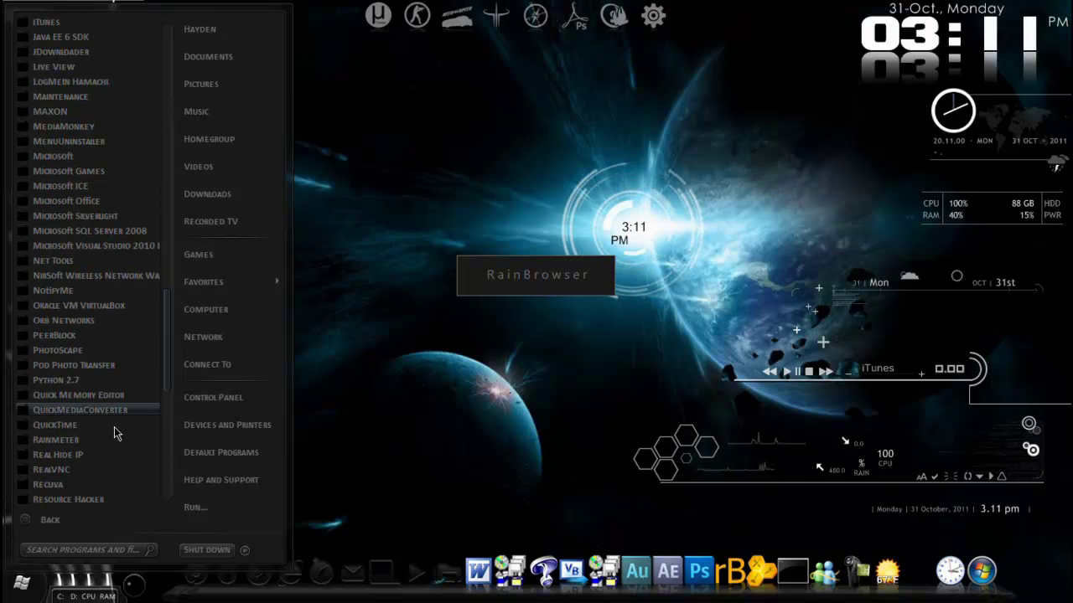
click(109, 441)
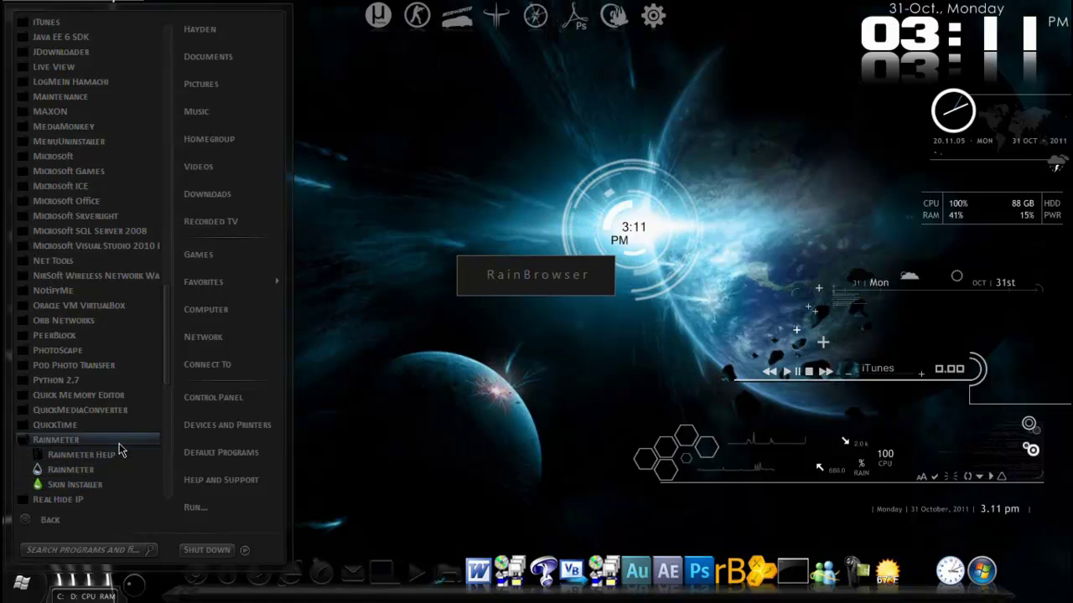
Start Rainmeter from its All Programs folder, bringing up the RainBrowser window.
click(330, 442)
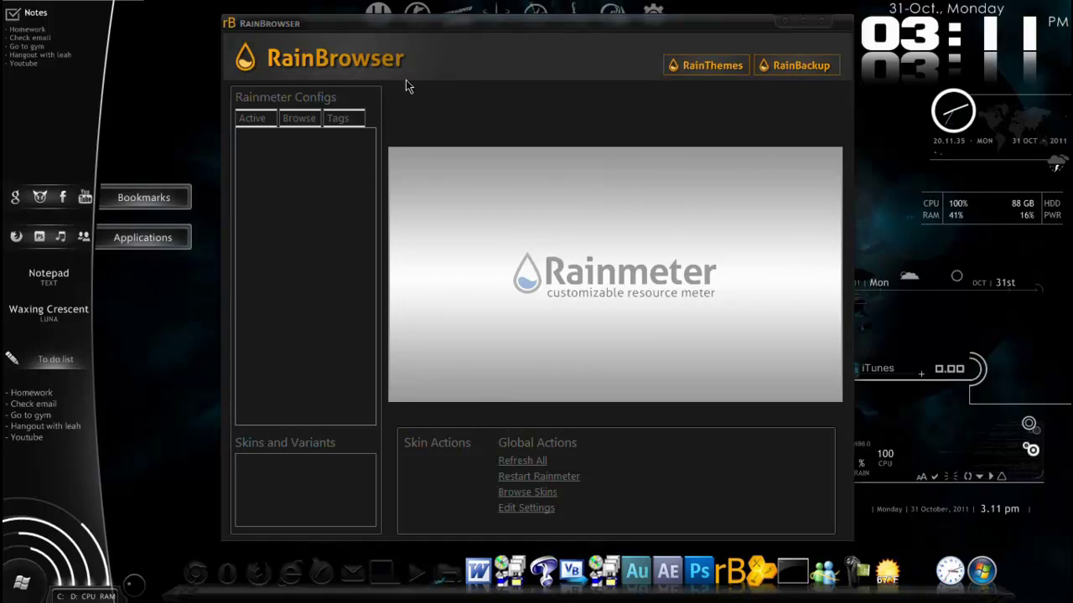
Nudge the RainBrowser window about 30 pixels to the left.
drag(439, 28, 411, 29)
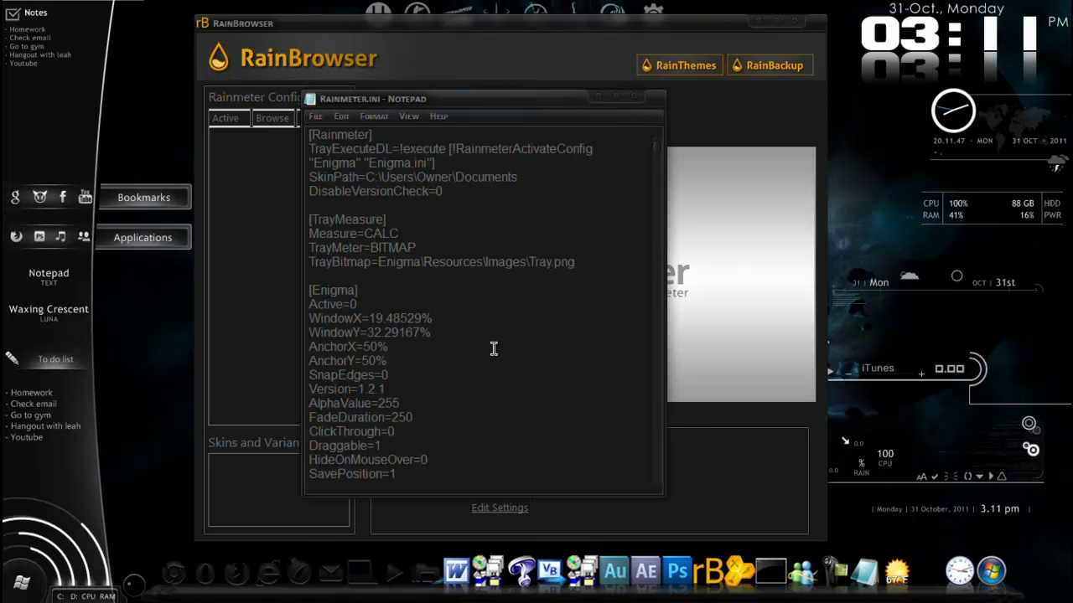
scroll(495, 287, down, 15)
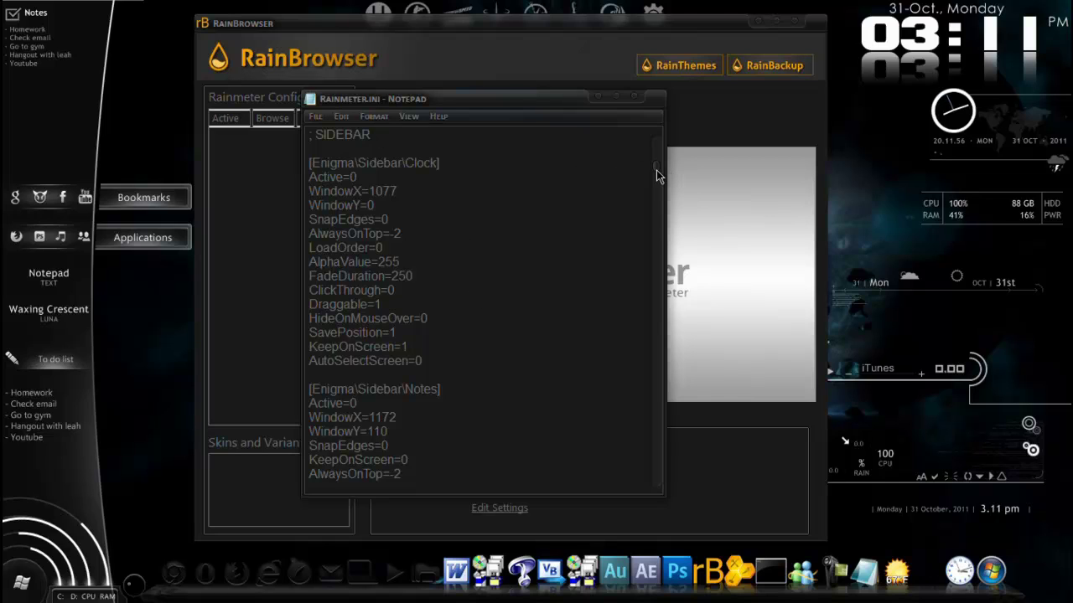
scroll(656, 170, down, 10)
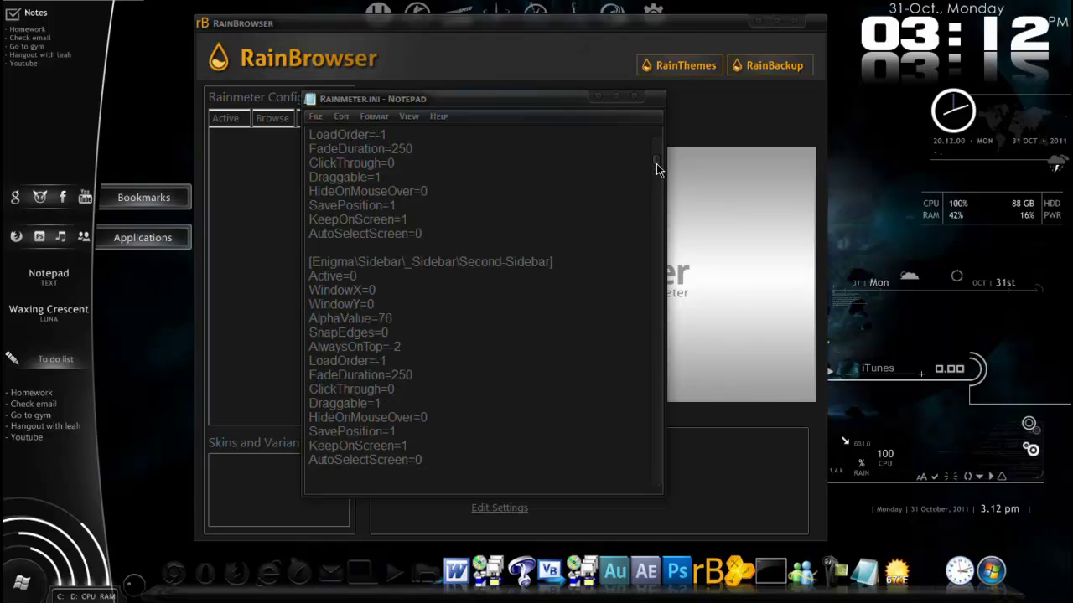
drag(656, 164, 656, 230)
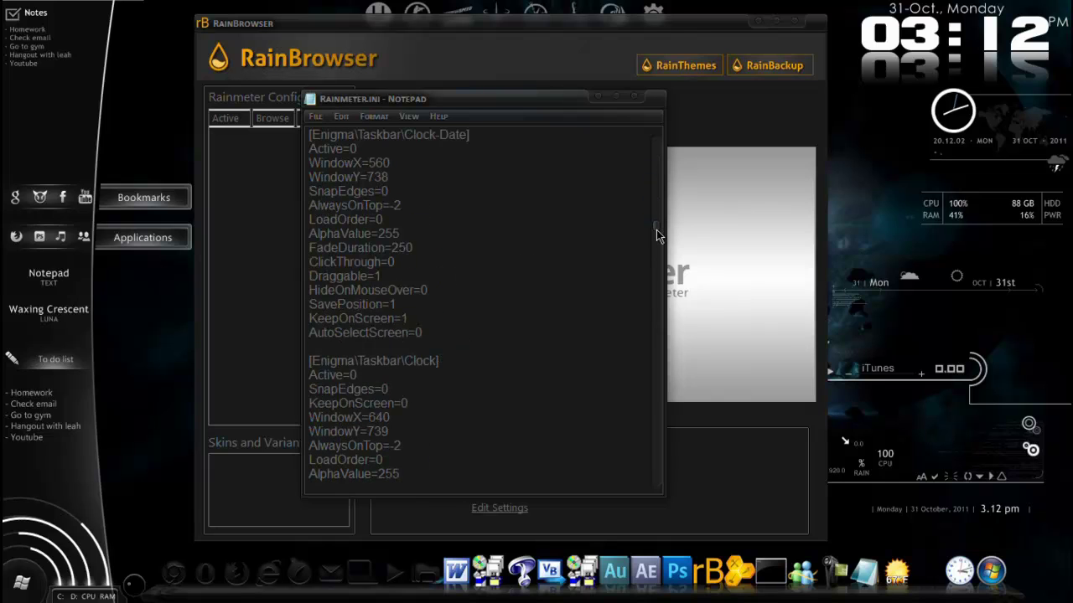
click(635, 97)
click(520, 493)
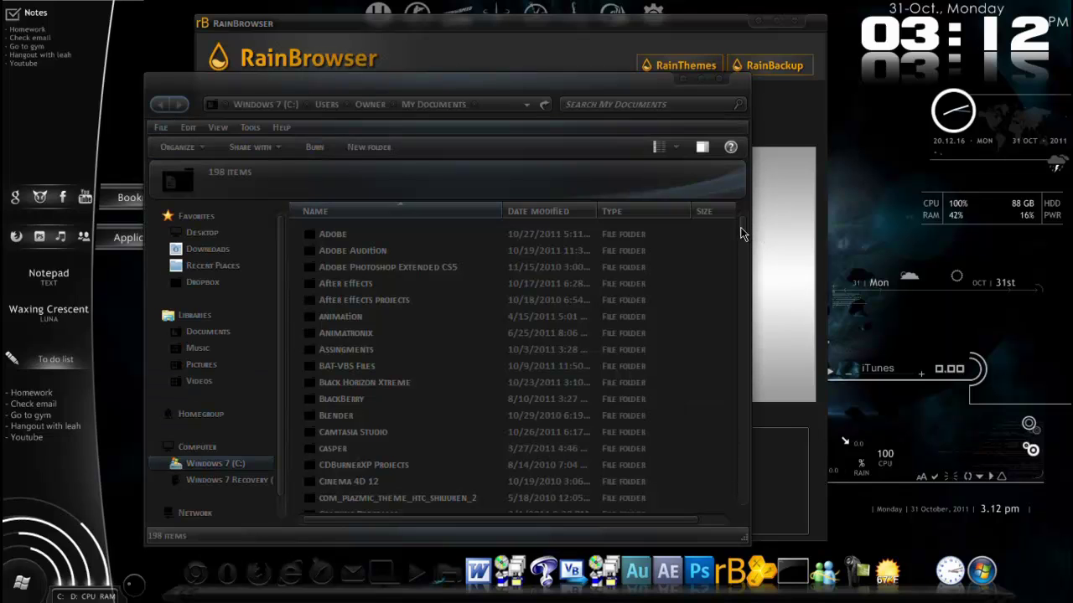
scroll(737, 283, down, 9)
scroll(738, 311, down, 15)
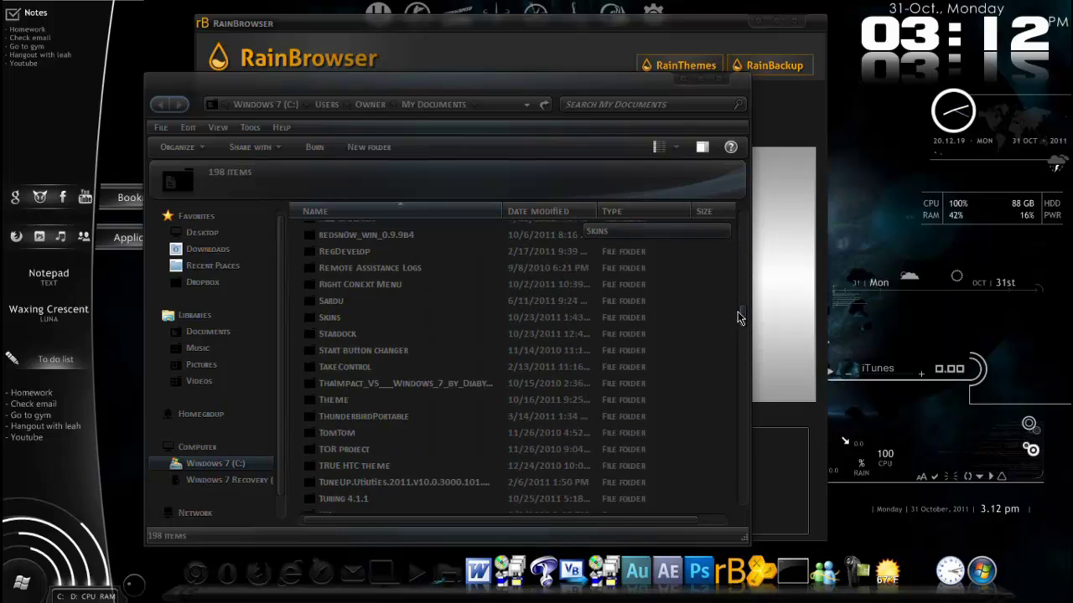
click(366, 319)
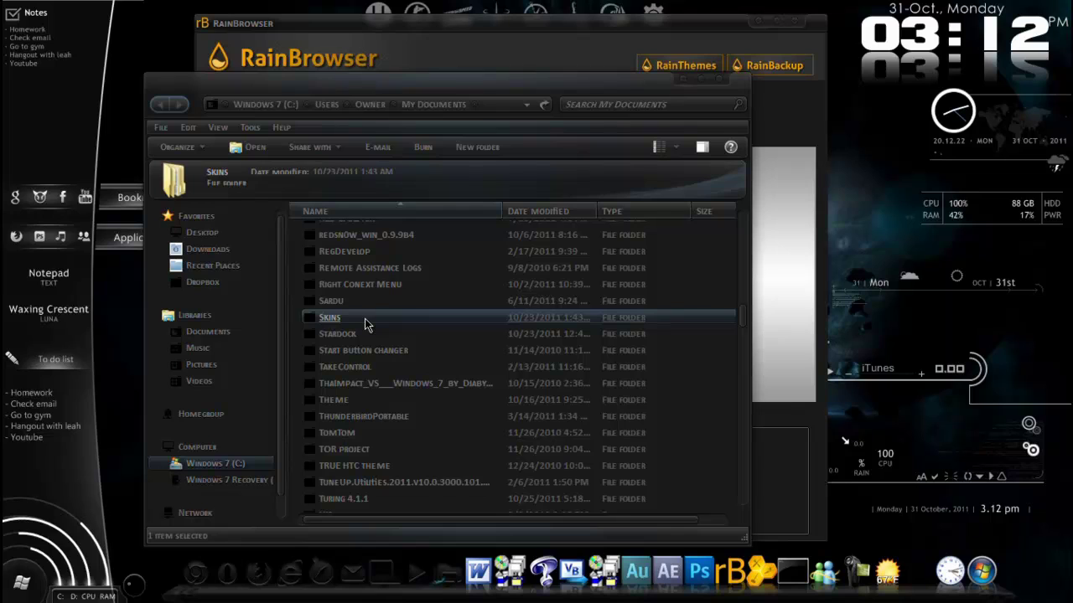
double_click(365, 320)
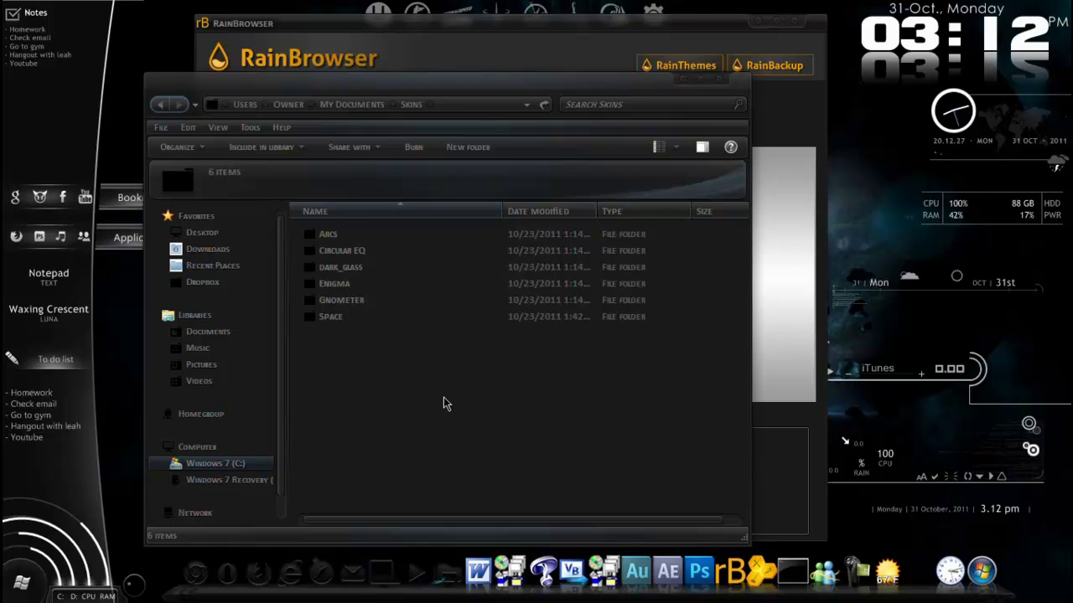
click(341, 287)
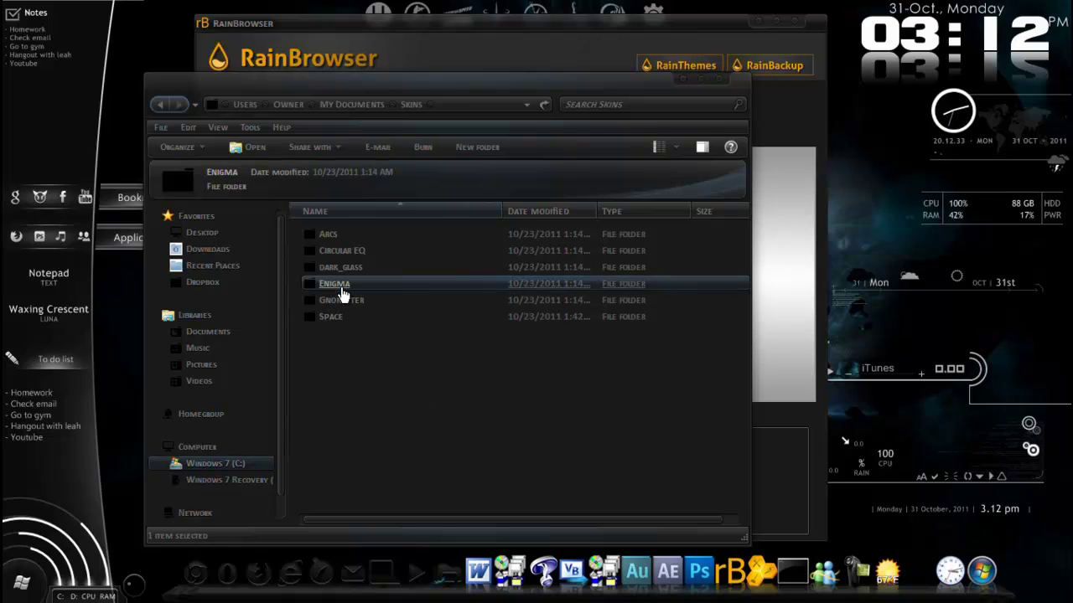
click(342, 303)
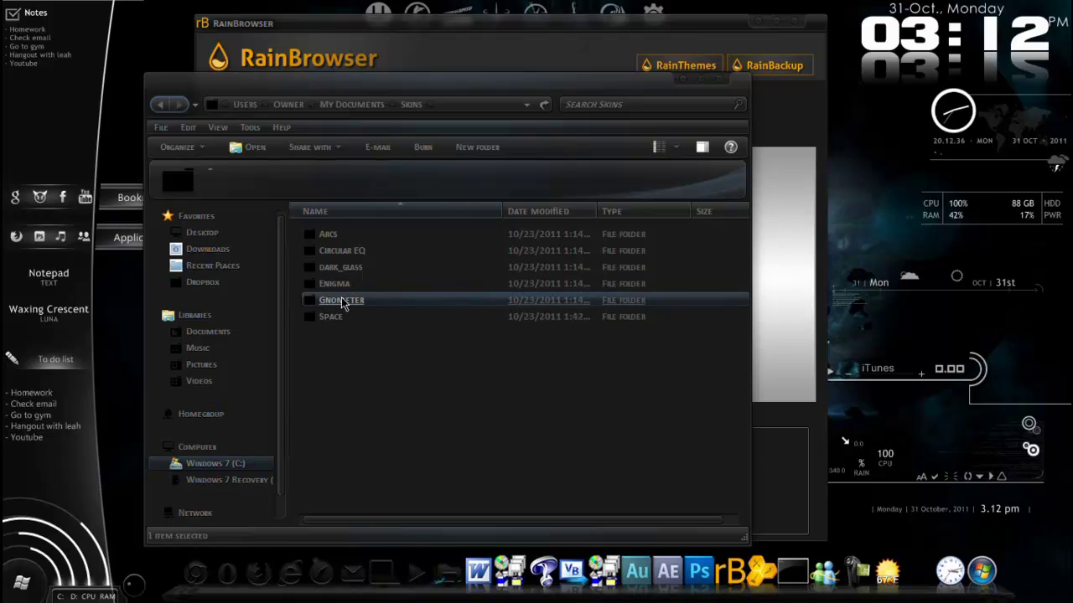
mouse_move(342, 304)
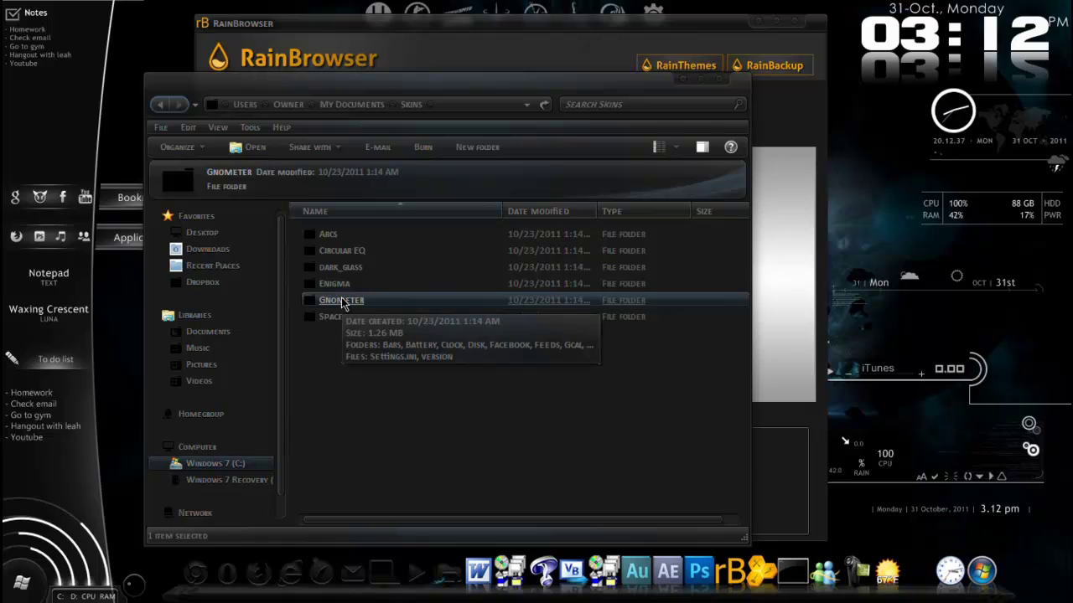
click(430, 407)
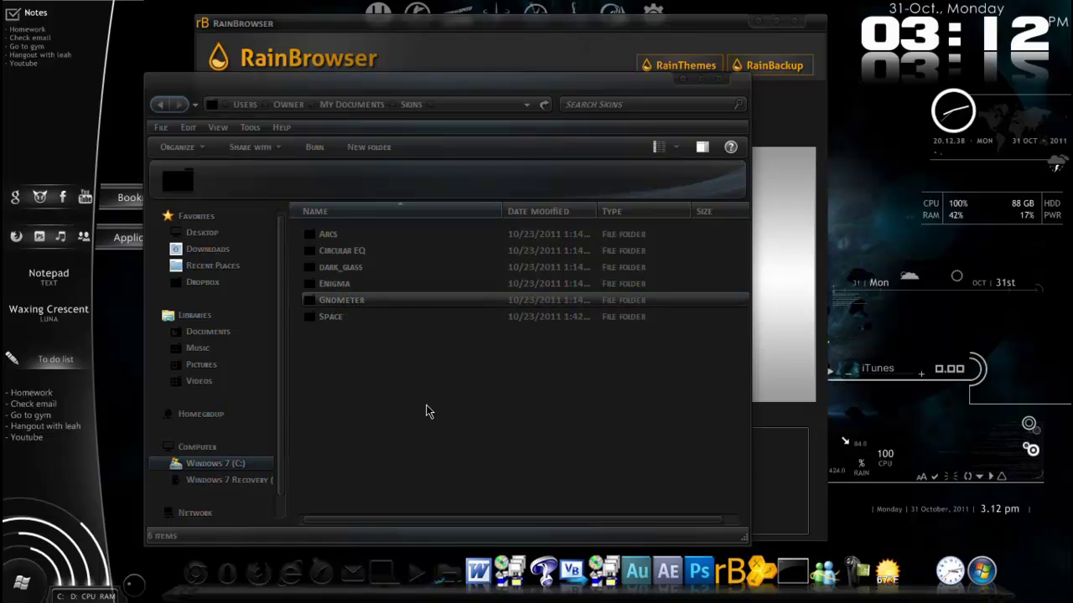
click(721, 84)
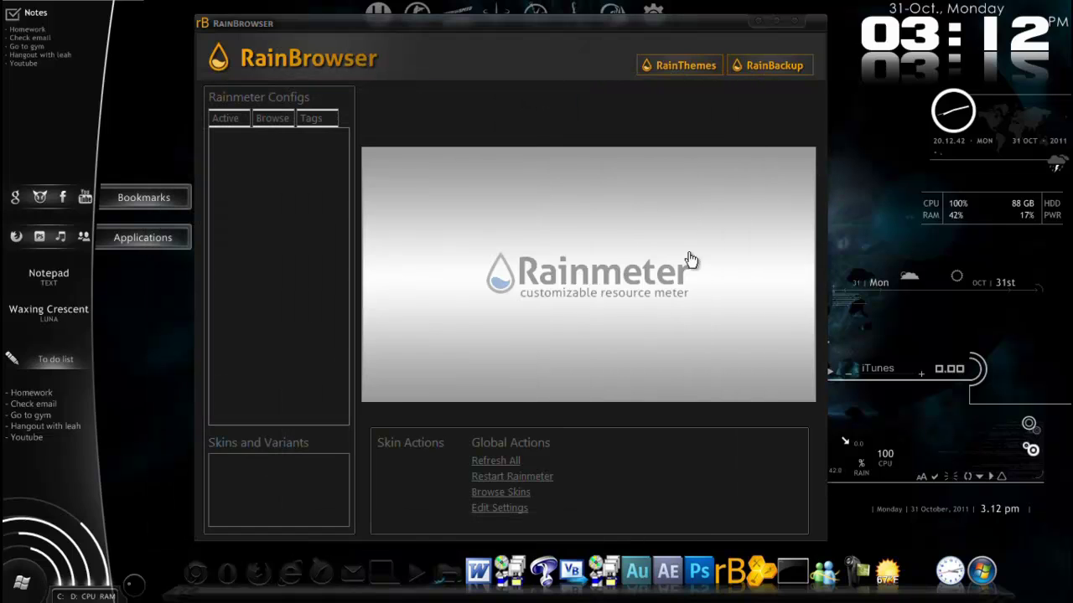
click(694, 67)
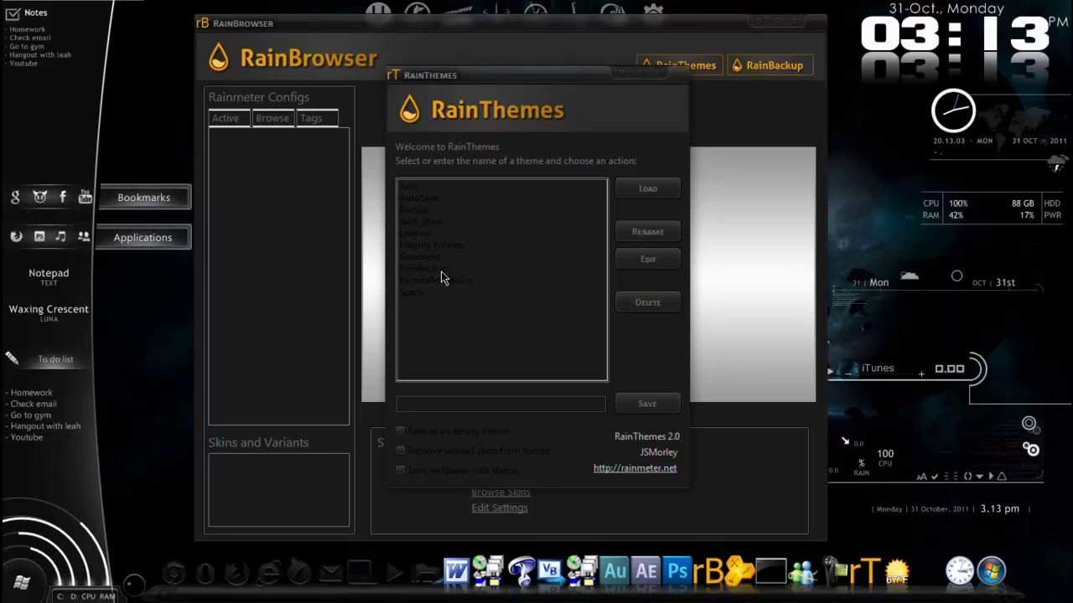
click(440, 269)
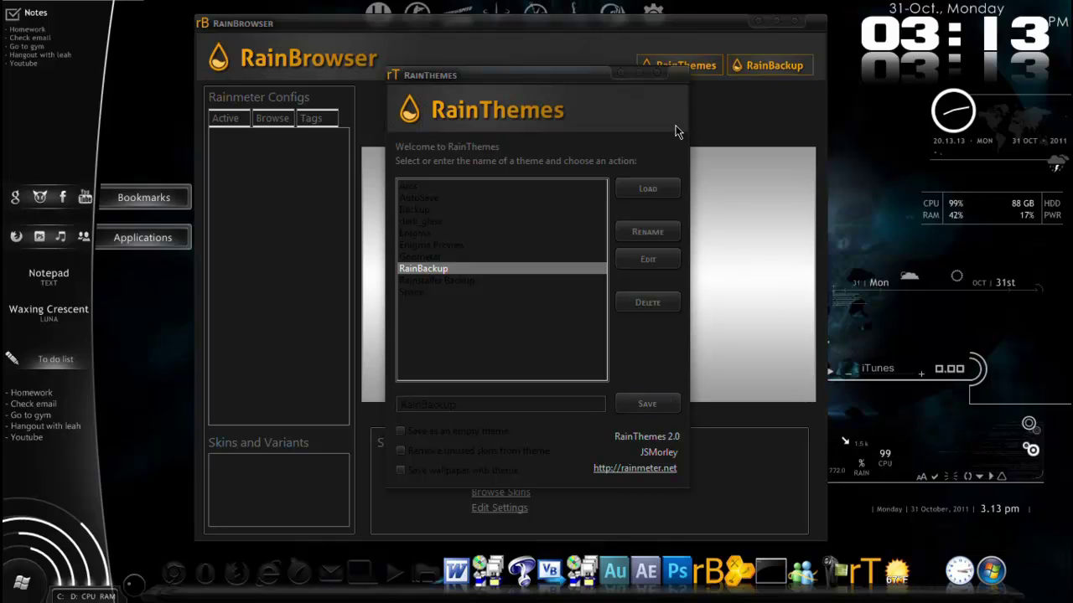
click(428, 198)
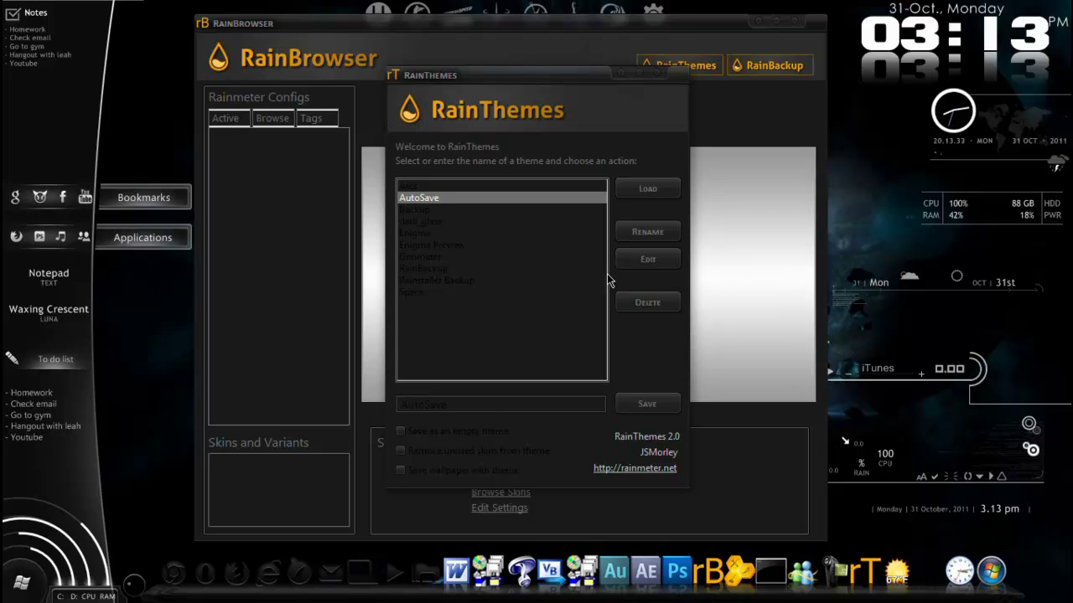
click(658, 80)
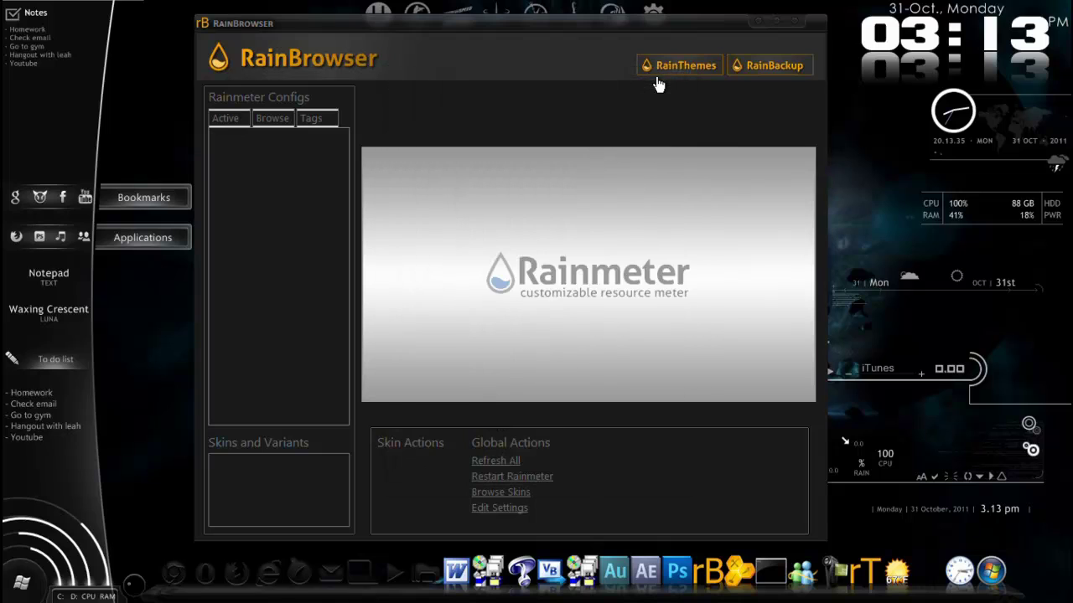
Open RainBackup, close its dialog, then close RainBrowser to reveal the widget desktop.
click(785, 65)
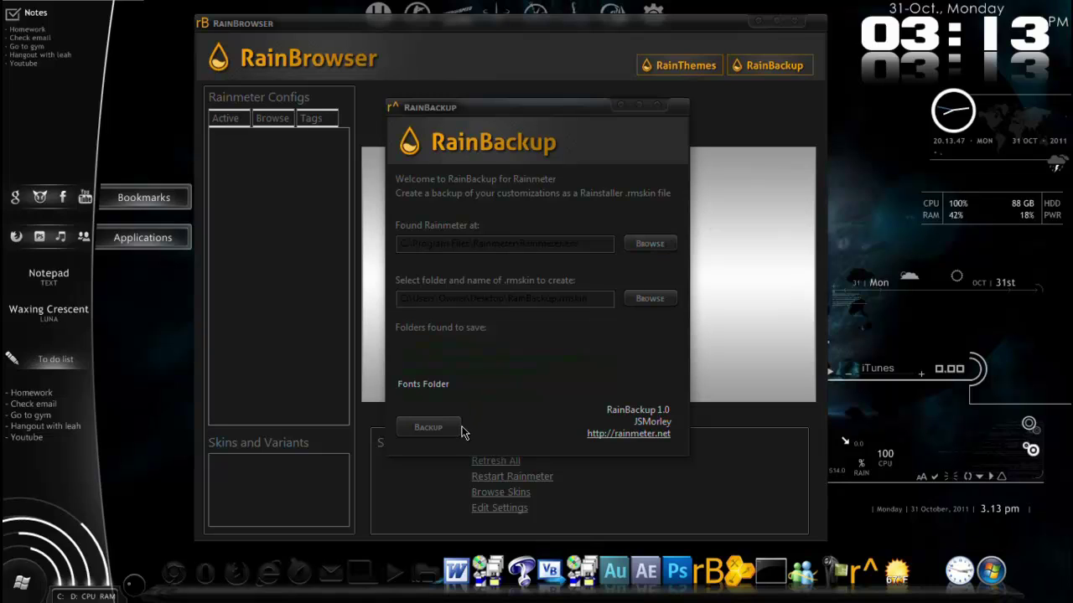
click(658, 111)
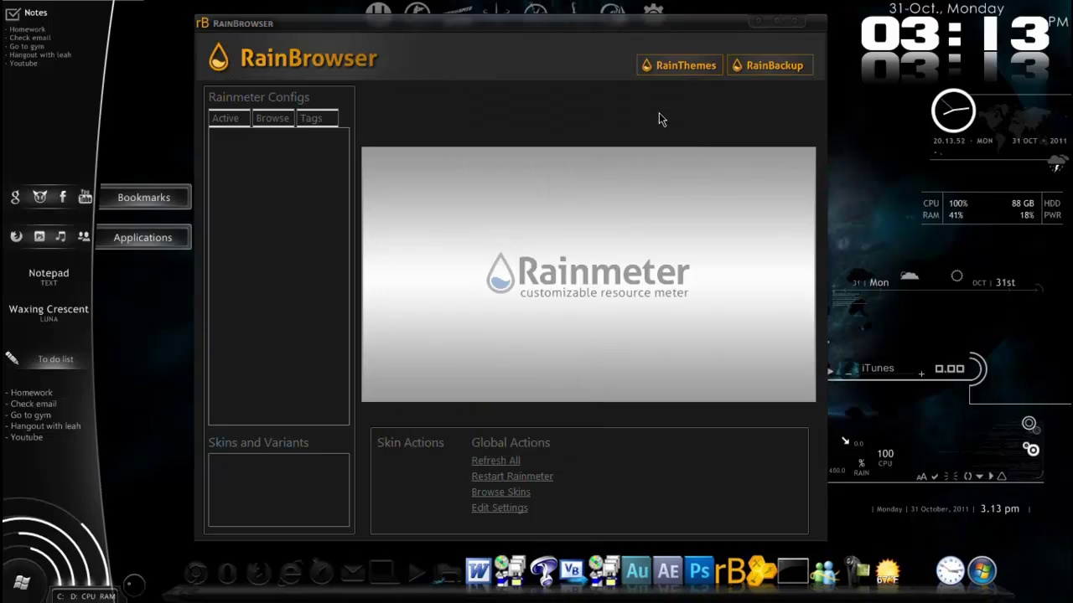
click(803, 28)
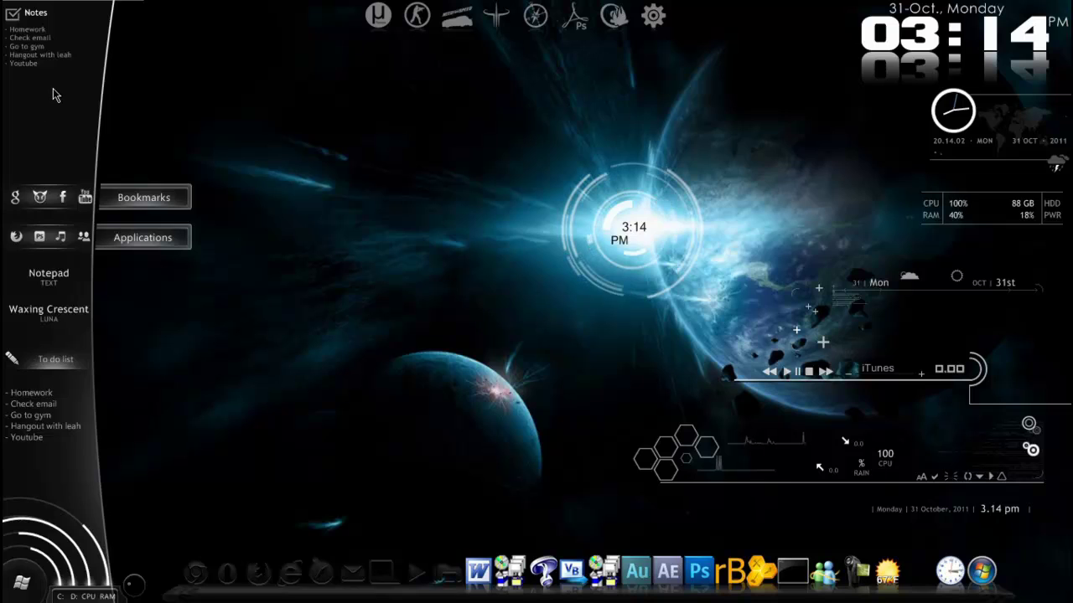
Edit the Notes skin, then open its Skins\Space\Notes folder from the skin menu.
right_click(39, 44)
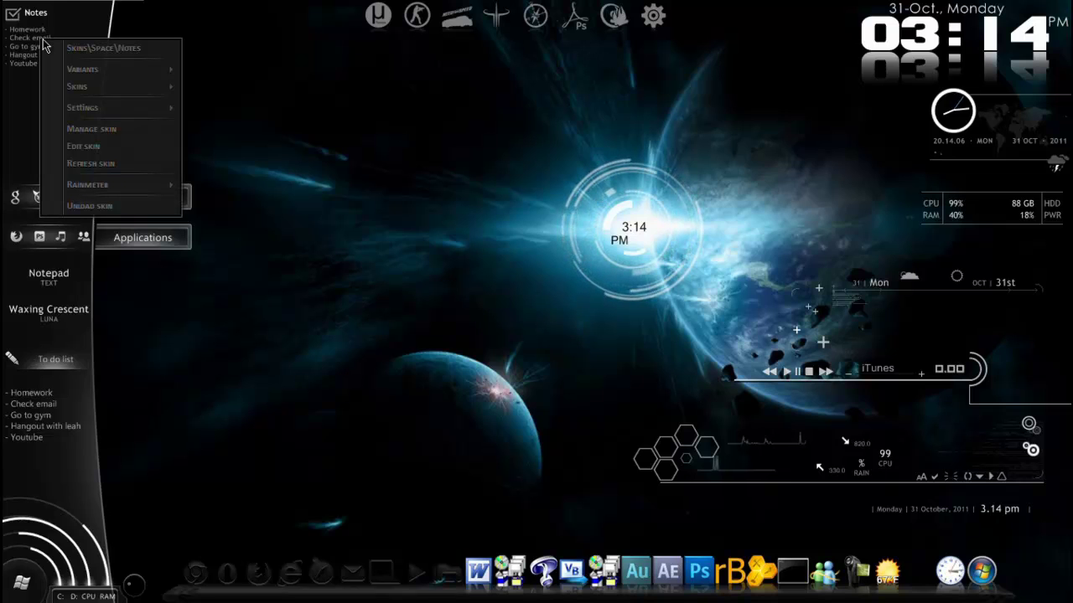
click(101, 146)
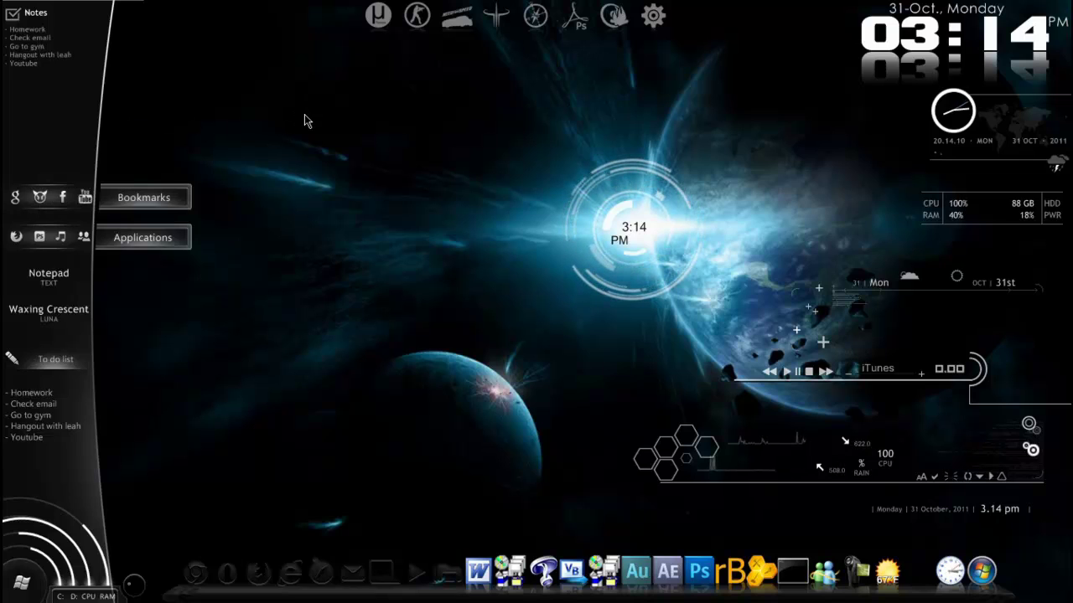
right_click(304, 115)
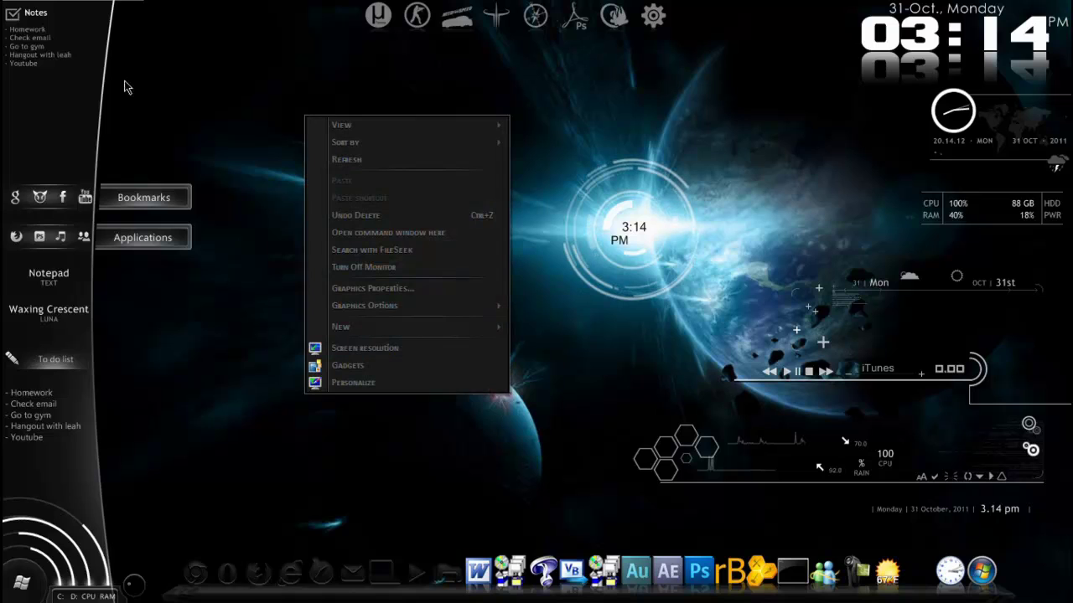
right_click(21, 48)
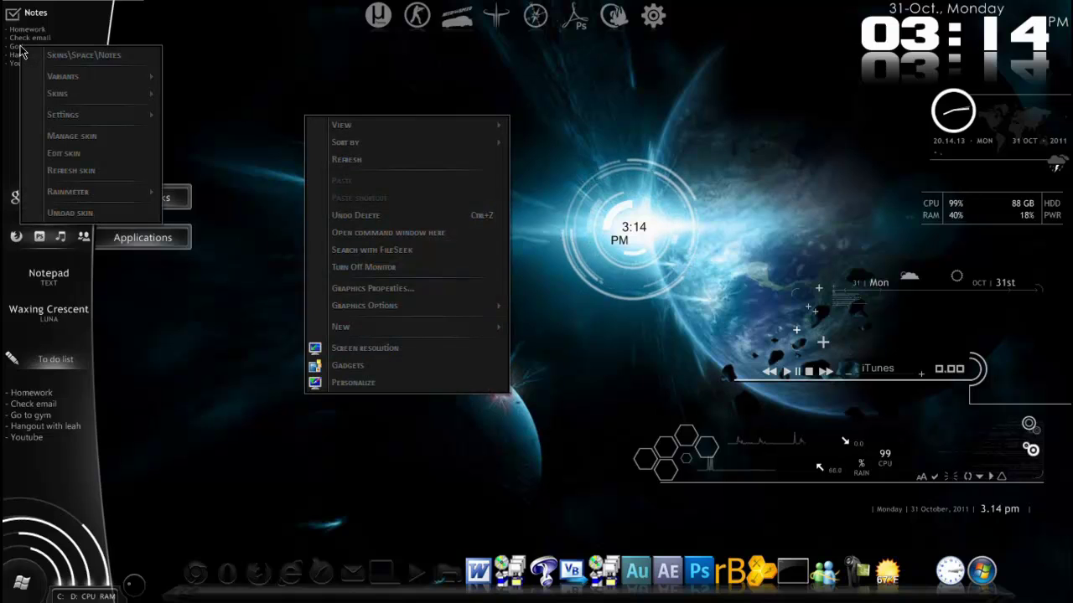
click(293, 41)
right_click(23, 34)
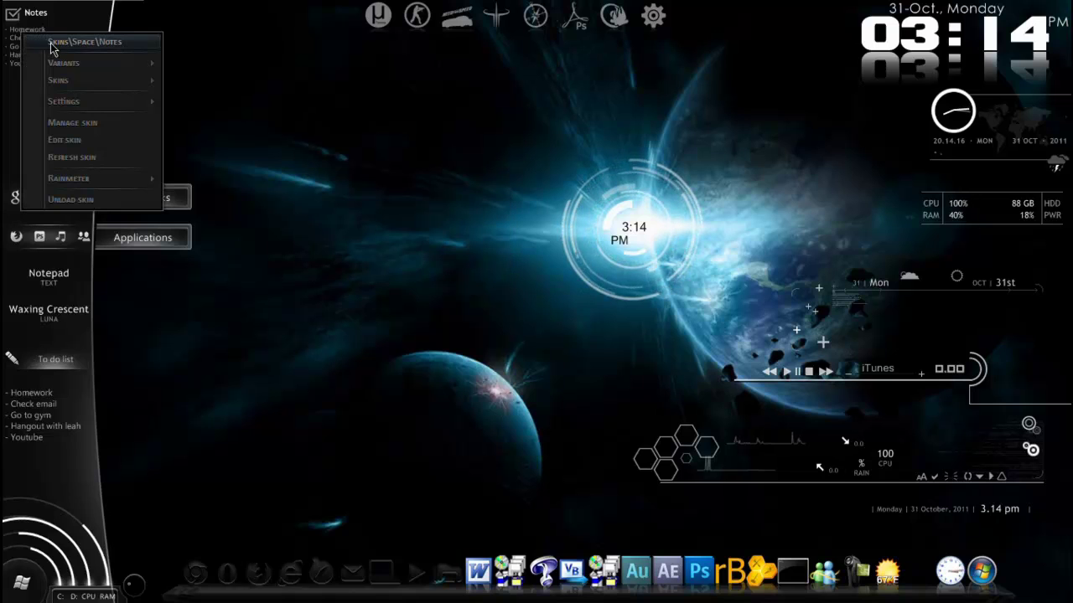
click(77, 41)
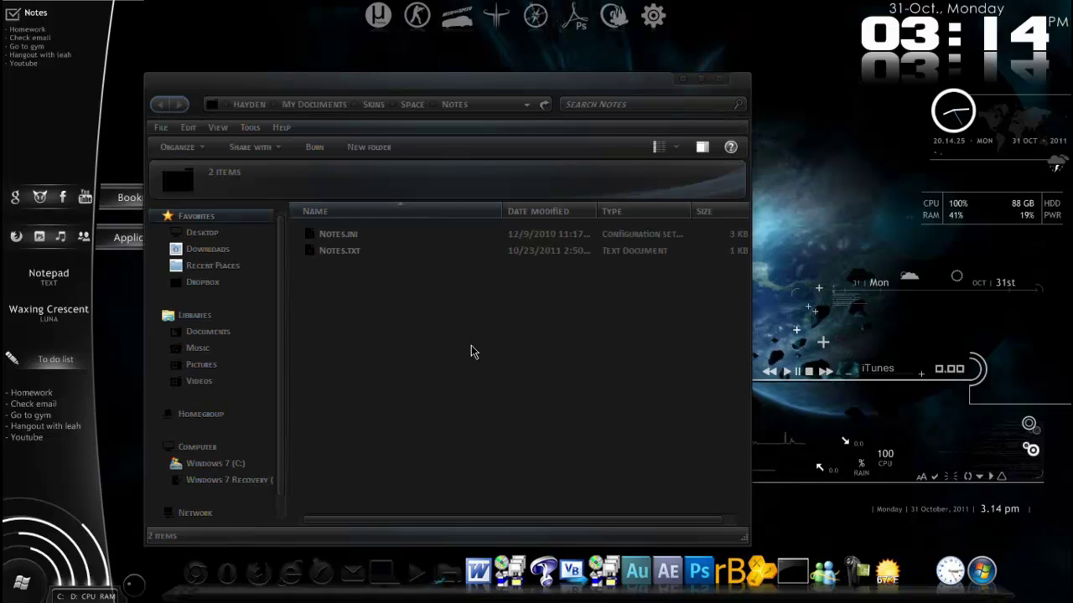
View Notes.ini's WebParser measures and meter settings in Notepad, then close it.
click(351, 236)
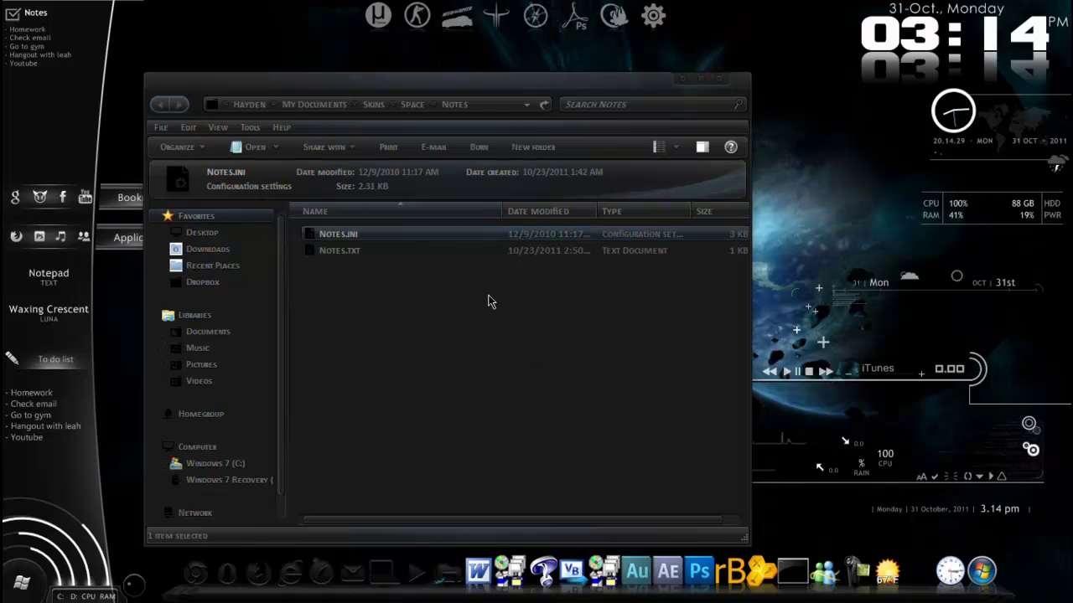
scroll(525, 267, down, 11)
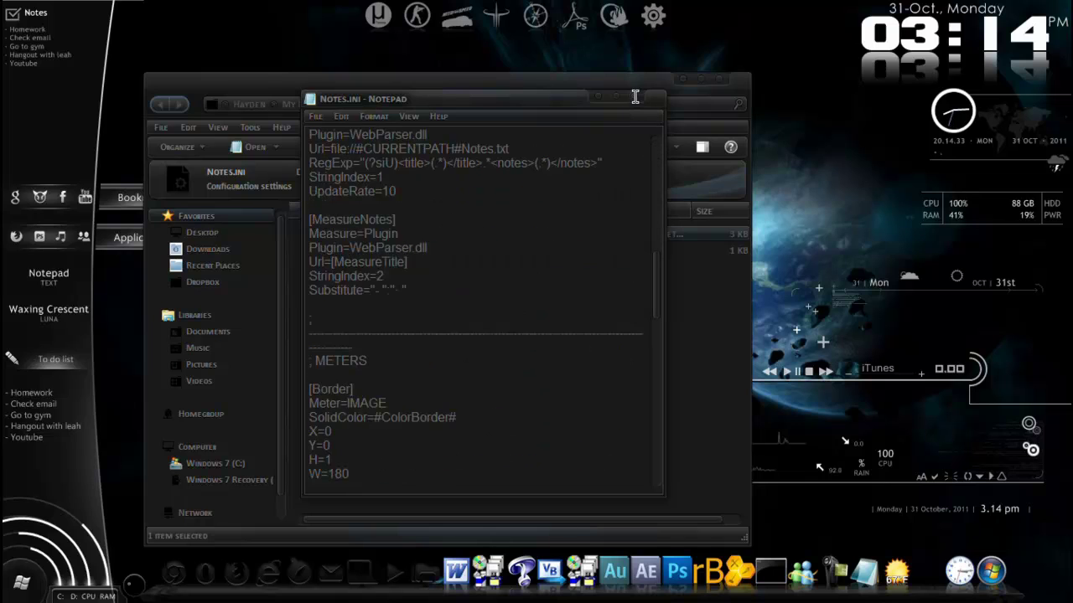
click(635, 100)
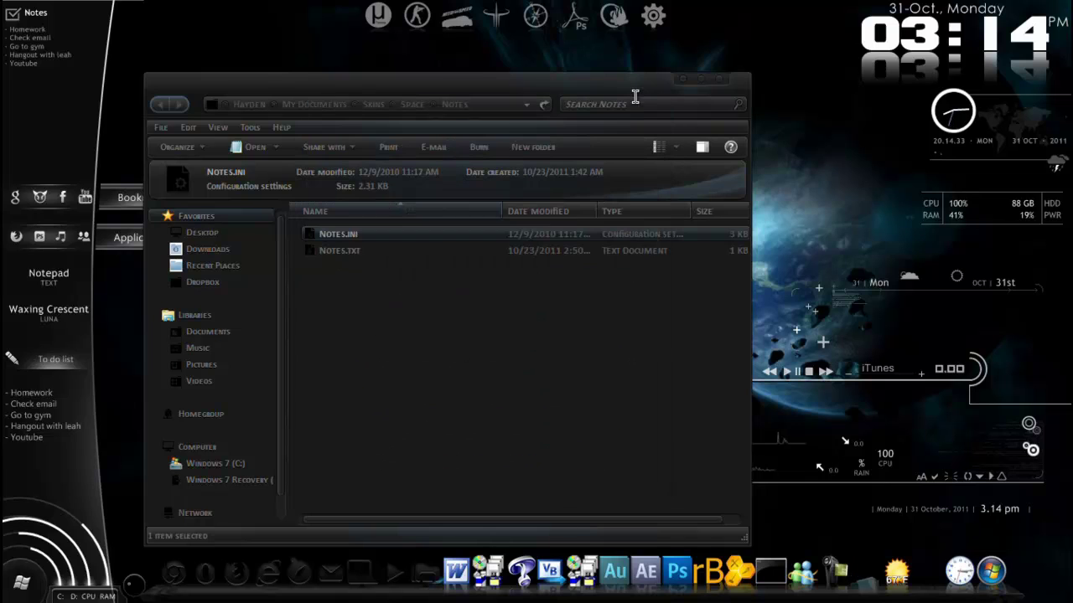
Open Notes.txt, highlight its title and to-do list, then close Notepad and the Notes folder.
double_click(342, 253)
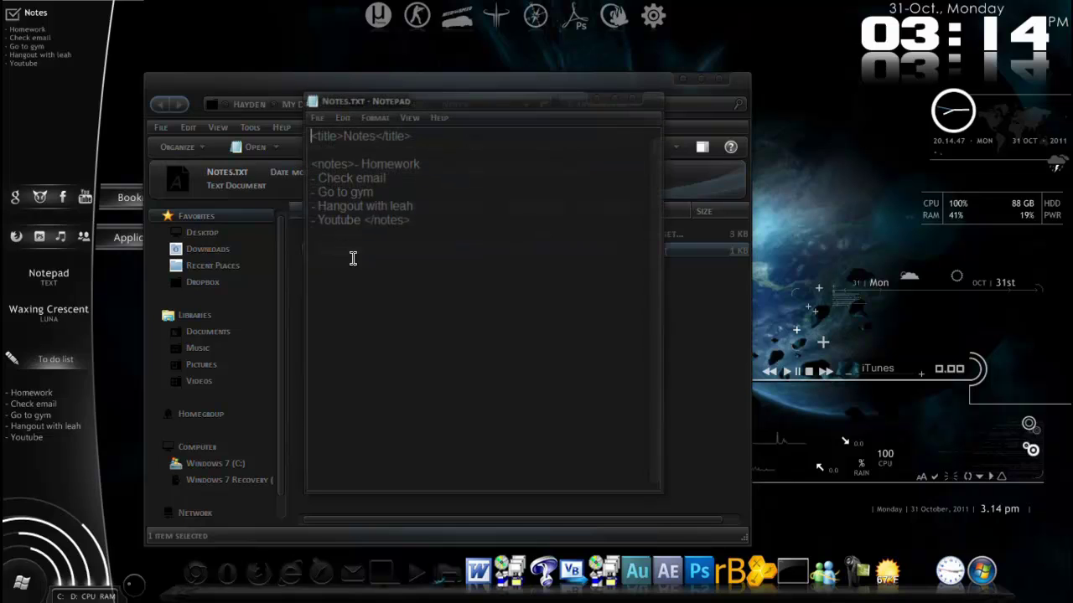
click(345, 137)
drag(346, 136, 424, 232)
click(468, 175)
click(459, 241)
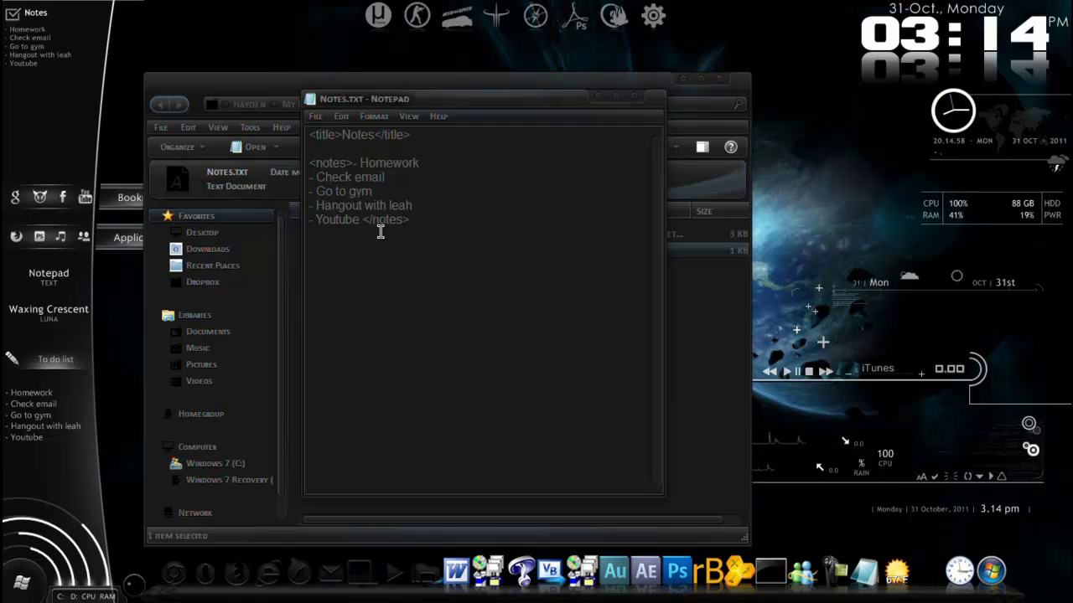
drag(364, 220, 431, 232)
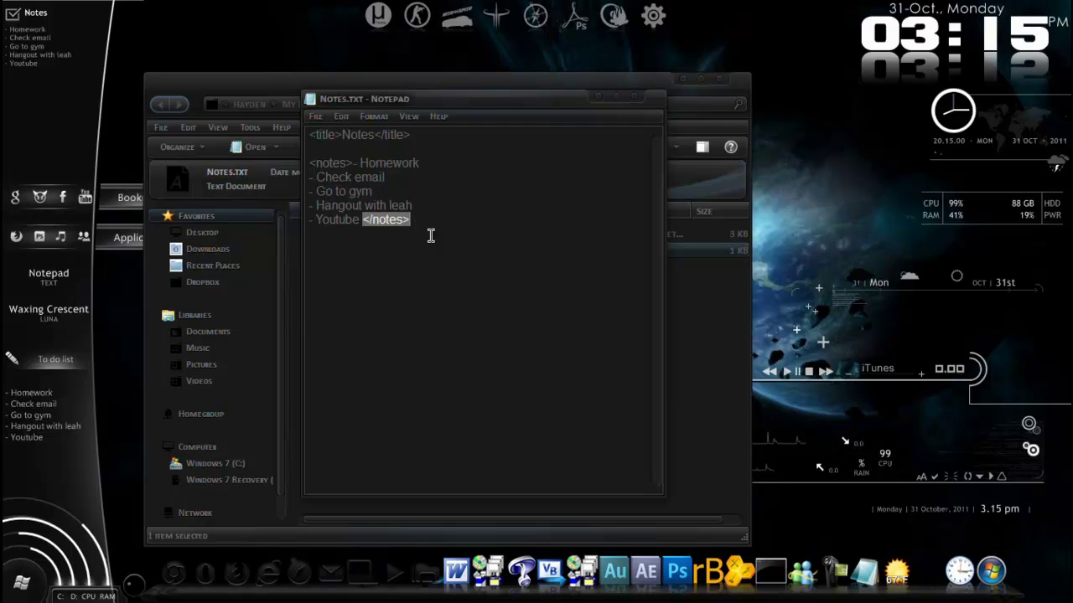
click(431, 232)
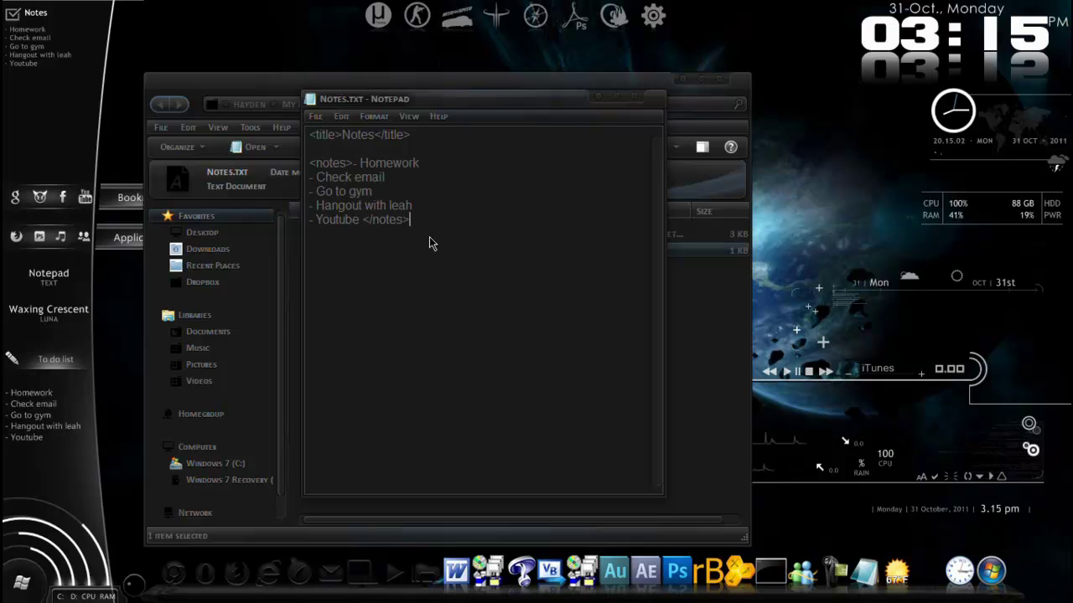
click(641, 101)
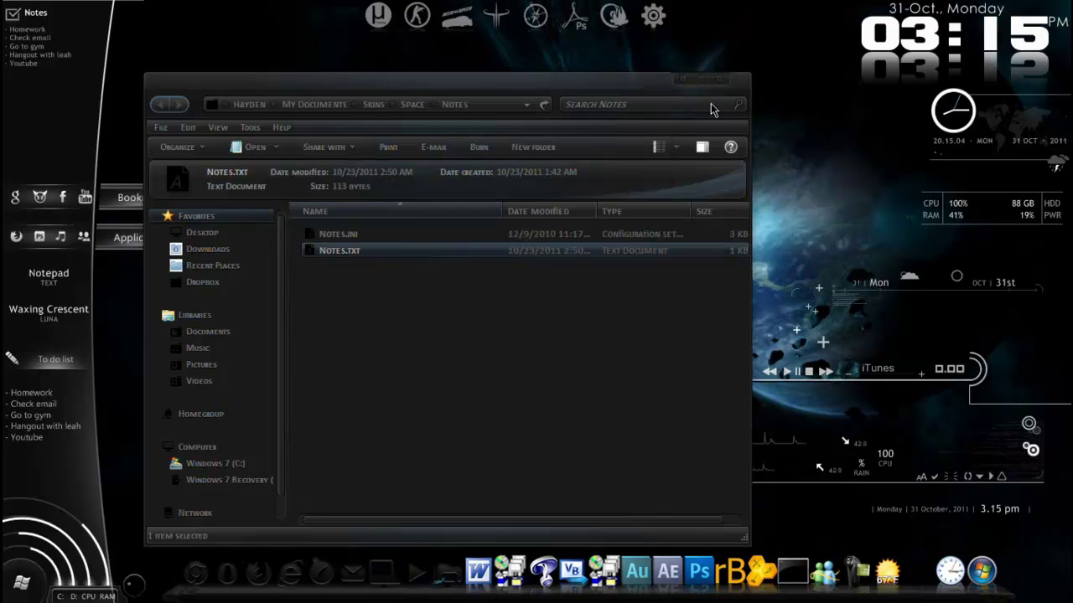
click(726, 81)
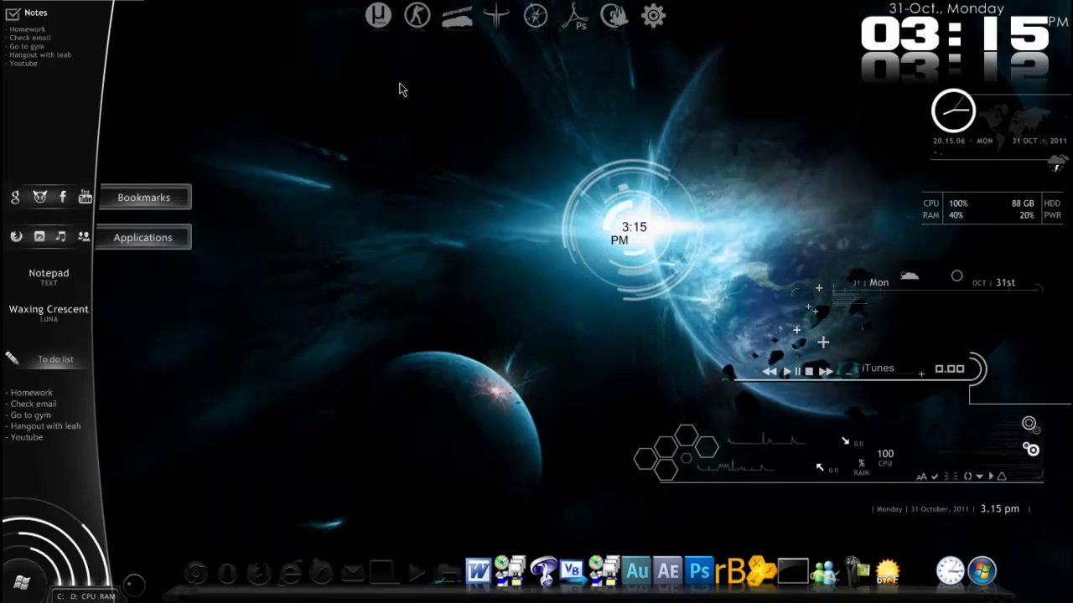
Open the Bookmarks skin's Skins\Space\Book folder and select BOOKMARKS.INI.
right_click(84, 198)
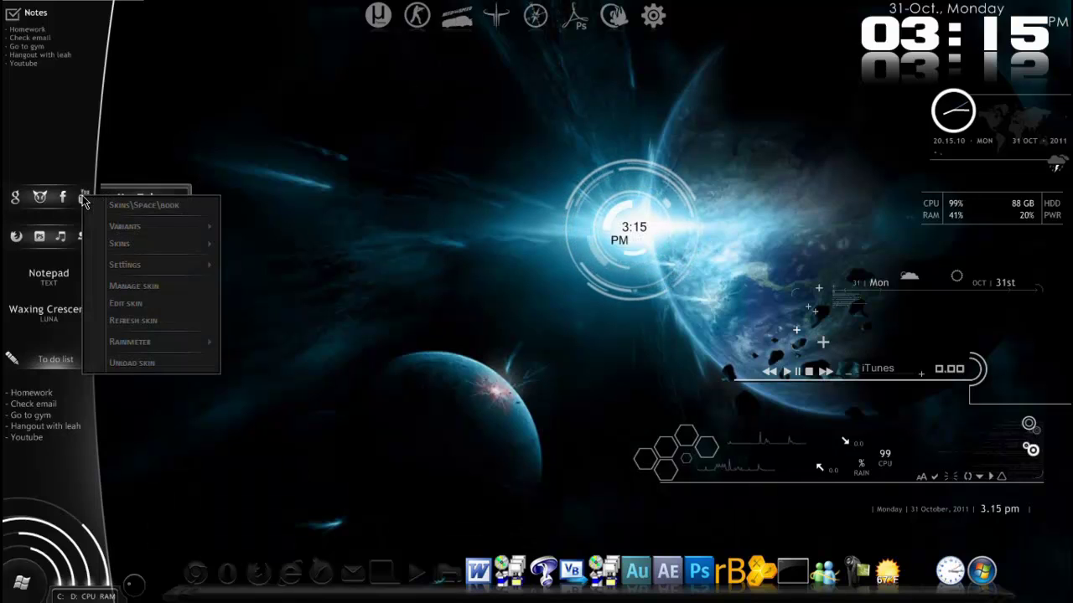
click(165, 204)
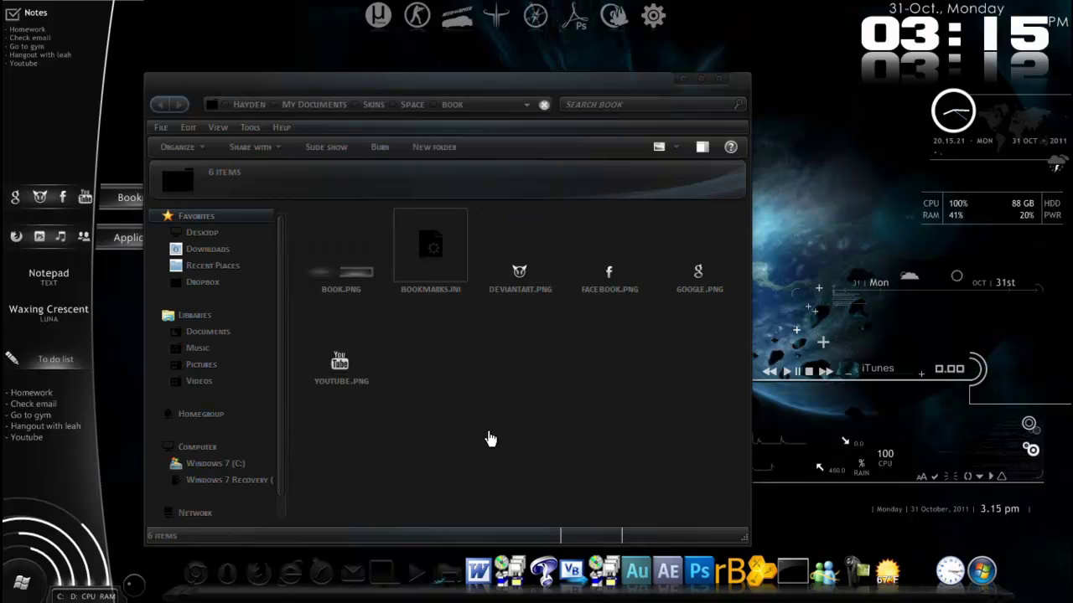
click(423, 264)
Open BOOKMARKS.INI, highlight the chrome.exe path under [GOOGLE], then close Notepad.
double_click(424, 263)
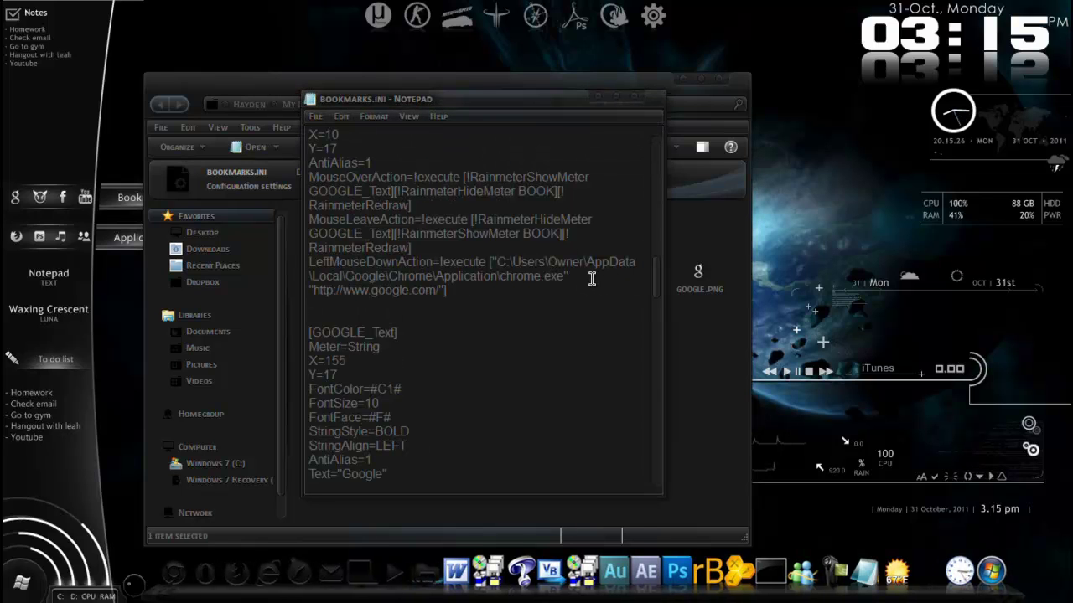
scroll(592, 278, up, 2)
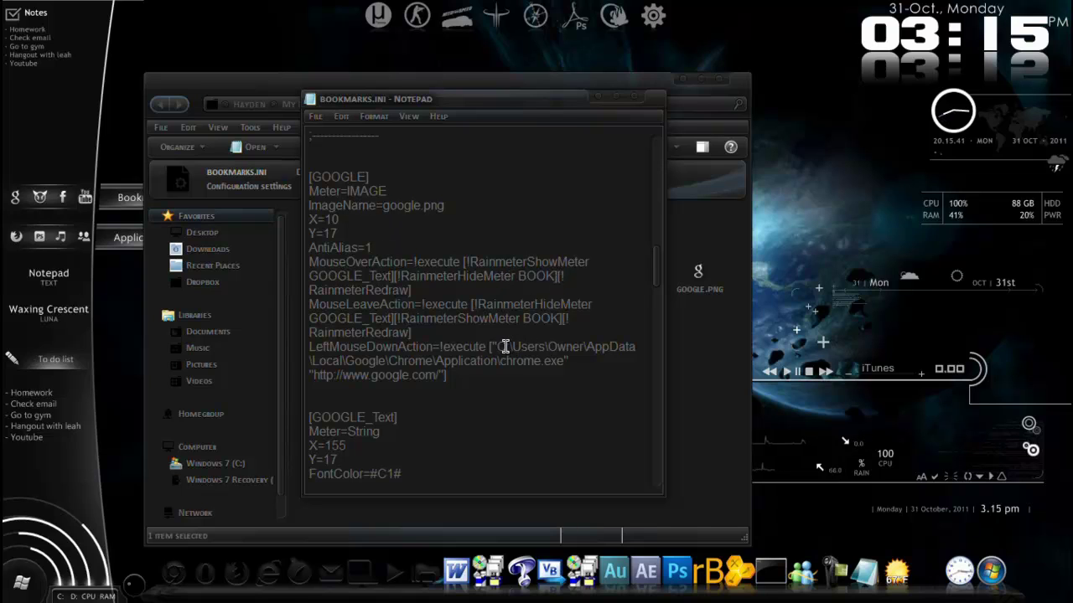
drag(497, 347, 563, 362)
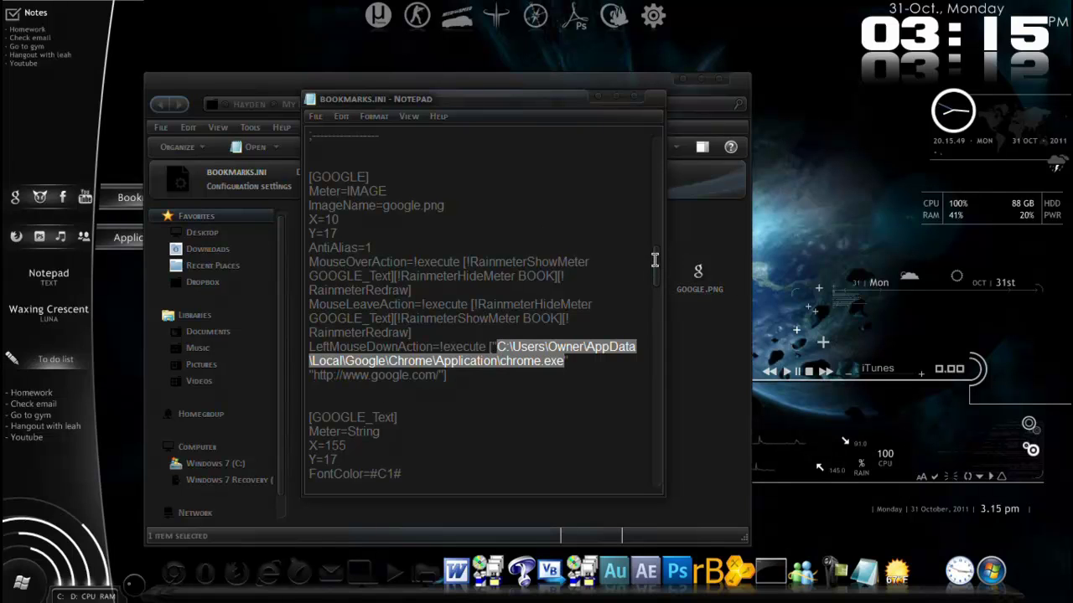
scroll(657, 273, down, 1)
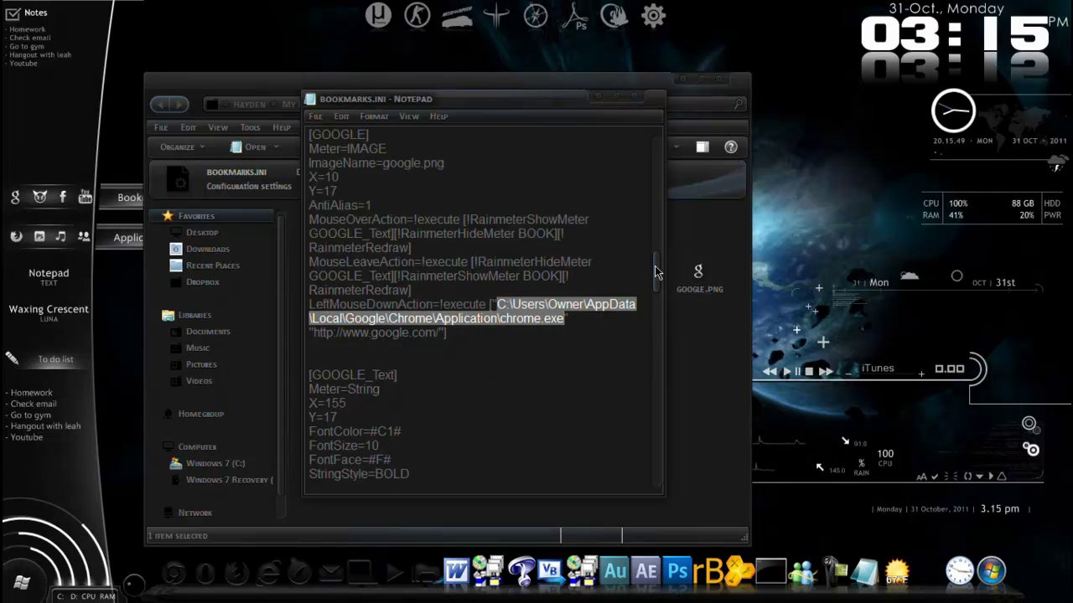
click(635, 98)
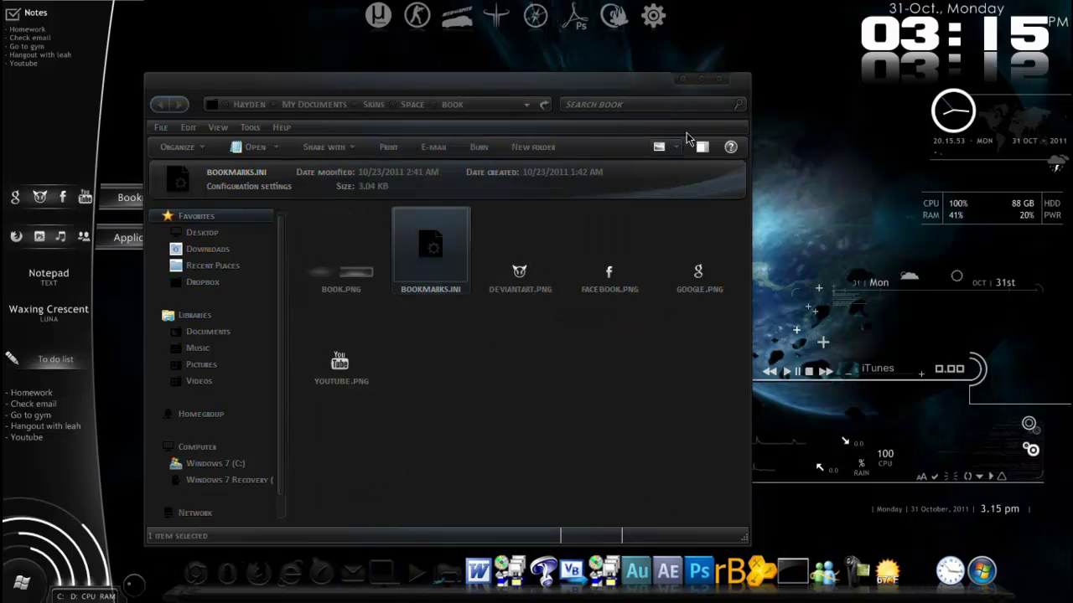
Close the Book folder, then load Skins > Circular EQ > WinAmpSamurize.ini from the Bookmarks widget.
click(719, 78)
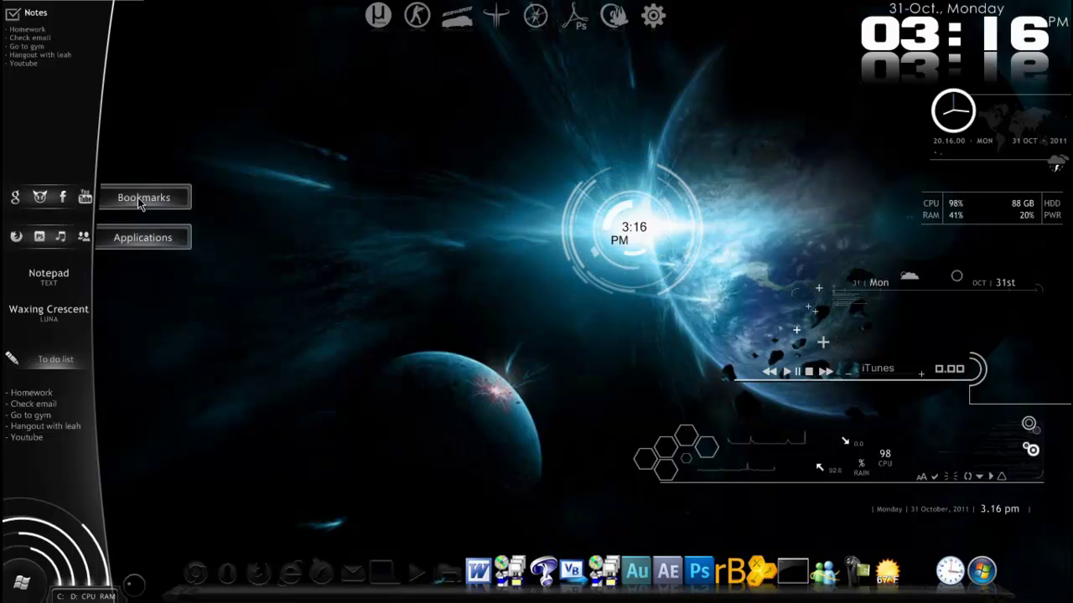
right_click(86, 199)
mouse_move(107, 229)
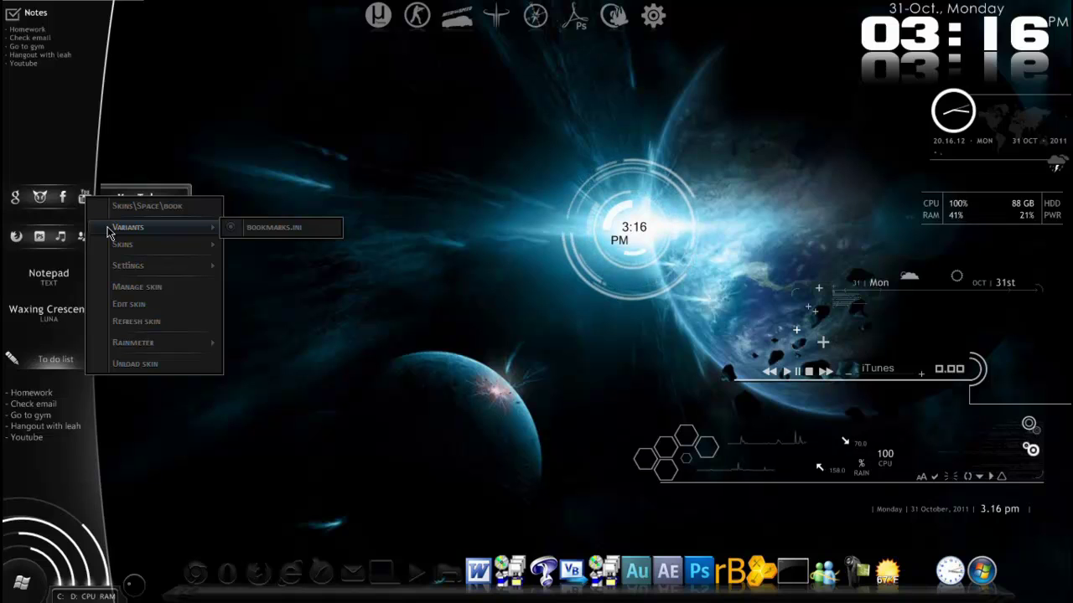
mouse_move(111, 269)
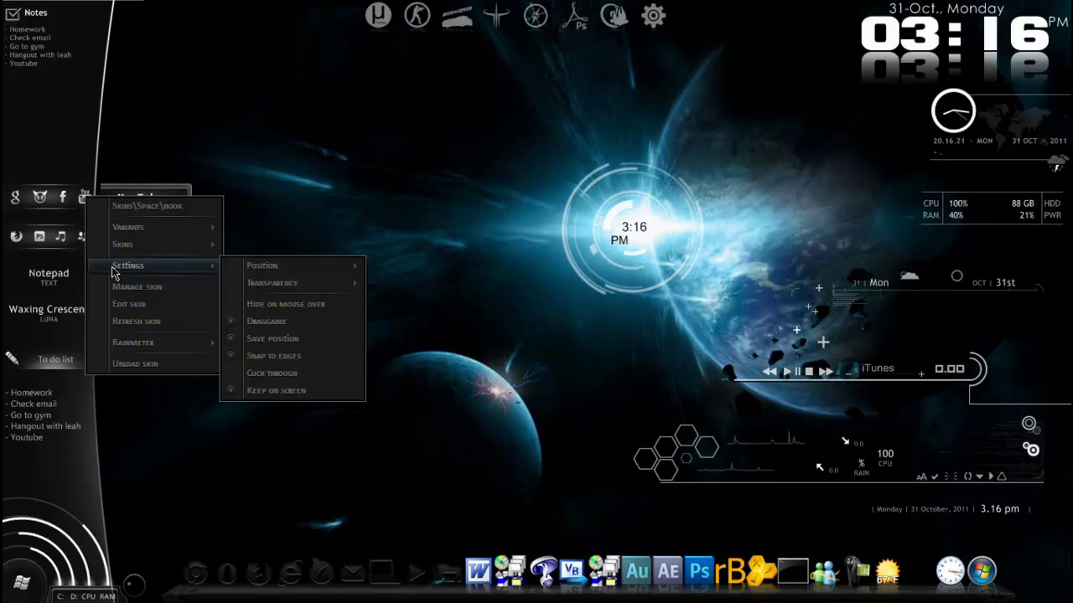
mouse_move(130, 251)
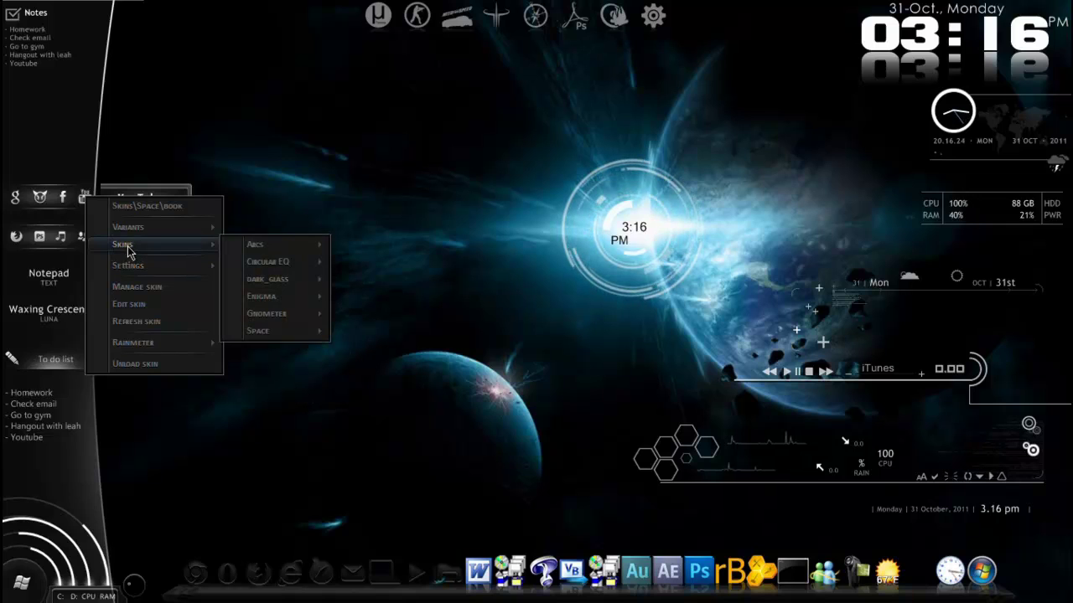
mouse_move(283, 264)
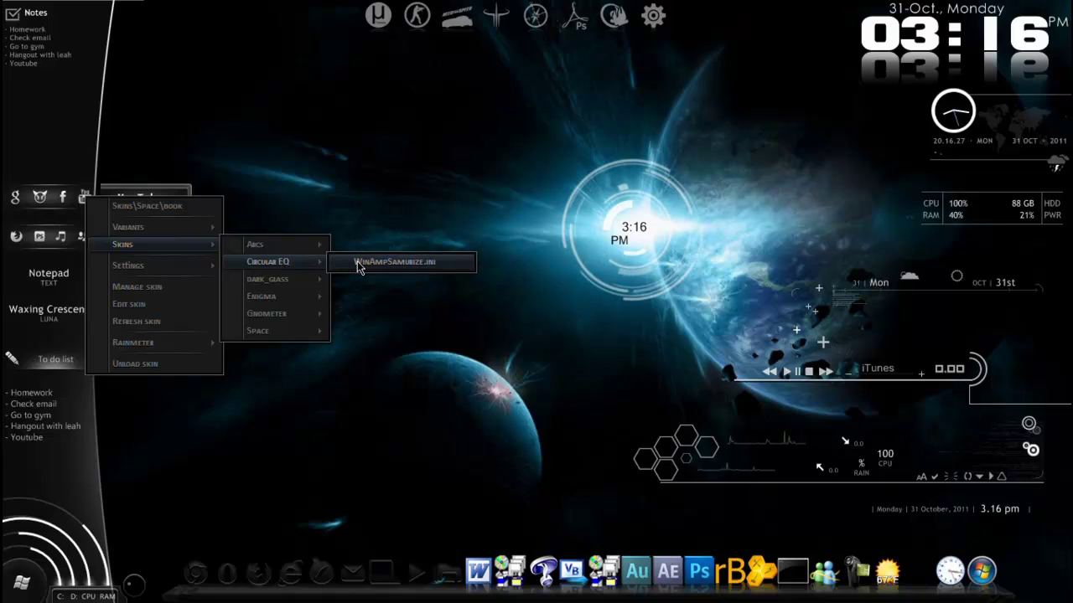
mouse_move(314, 329)
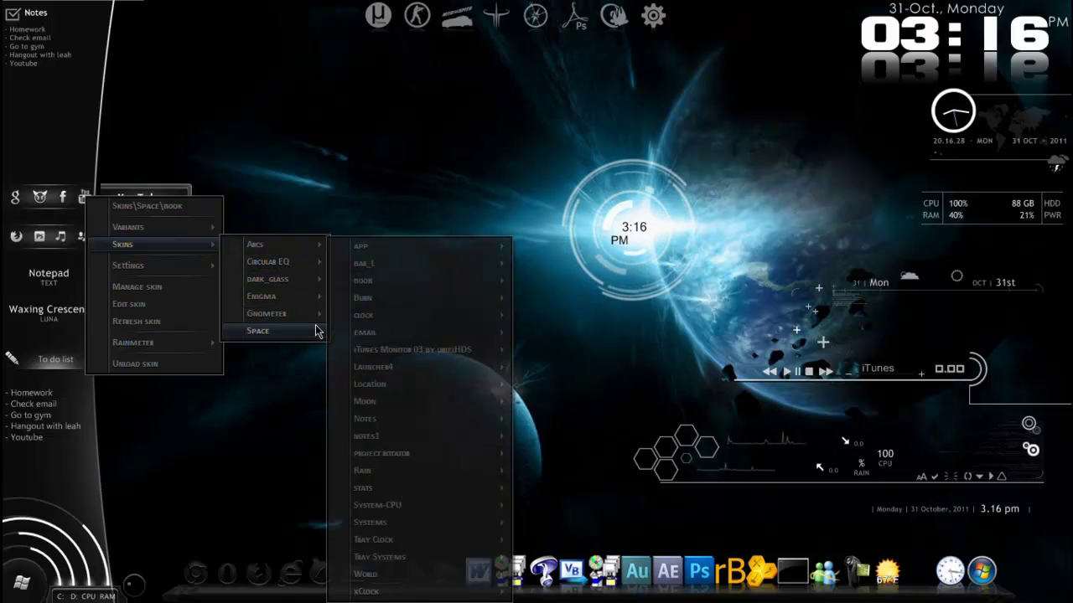
mouse_move(388, 323)
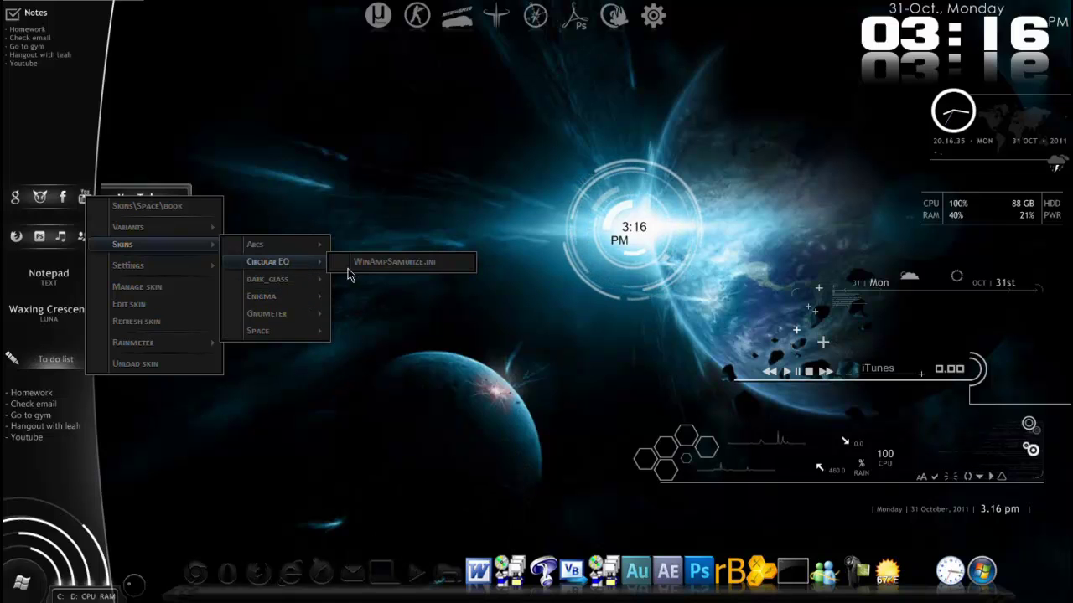
click(374, 265)
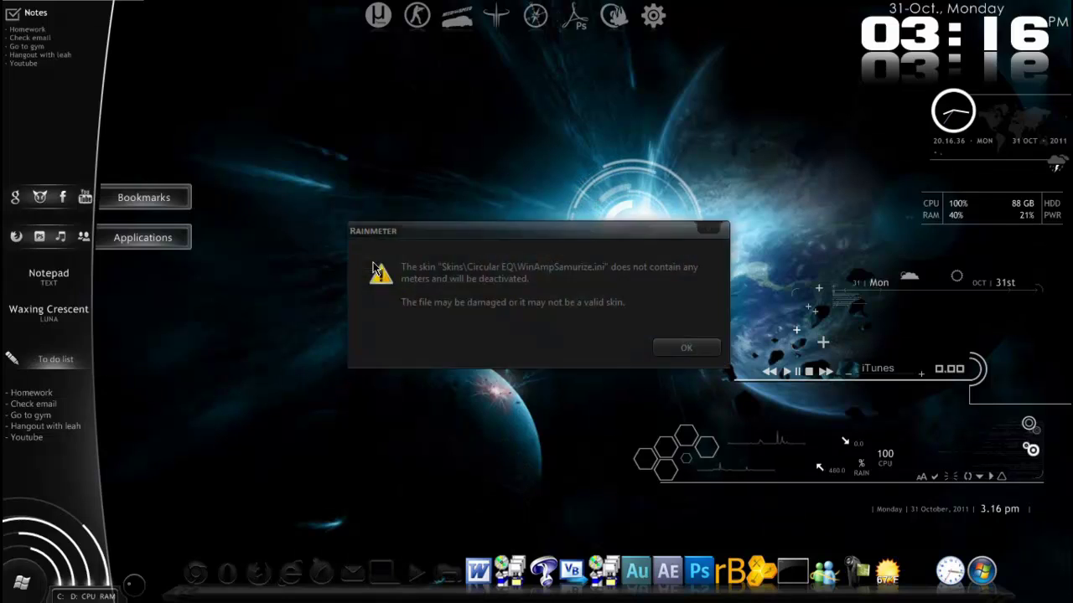
Dismiss the no-meters error and load the Gnometer > Bars > Bar.ini skin.
click(685, 350)
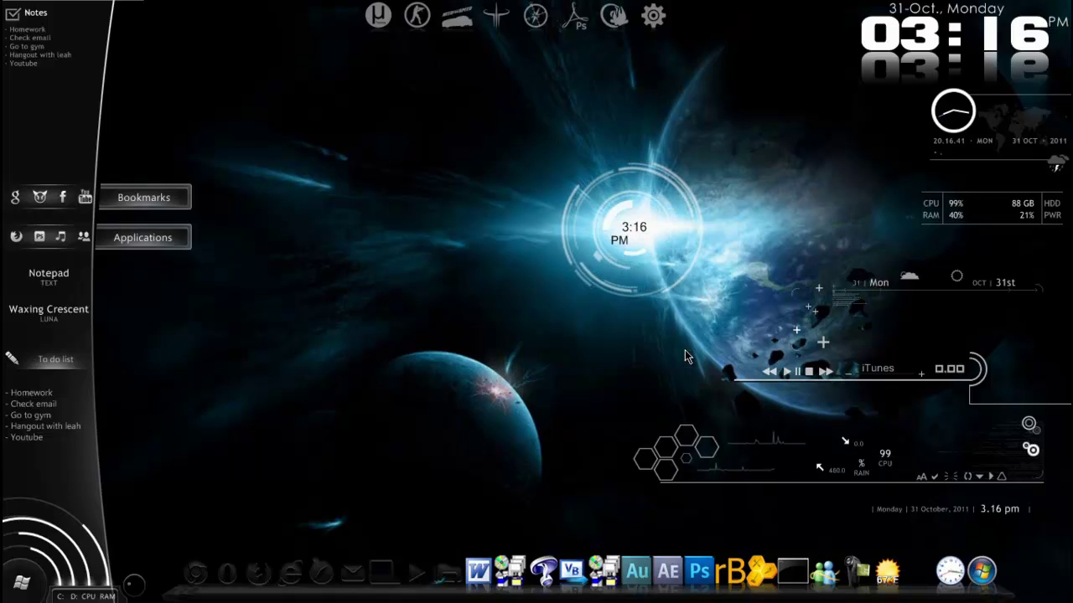
right_click(86, 198)
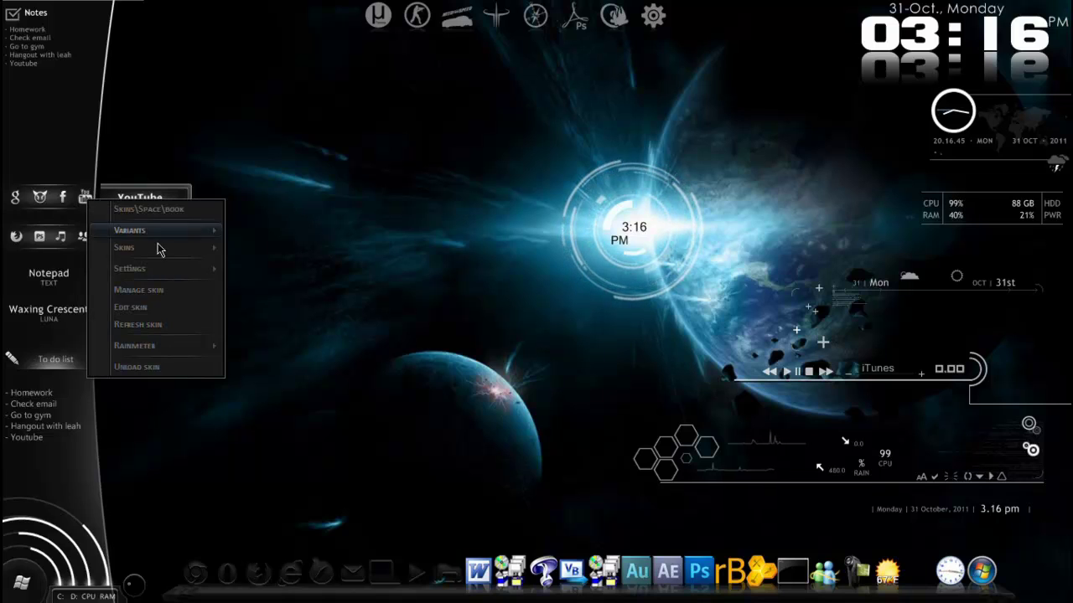
mouse_move(291, 286)
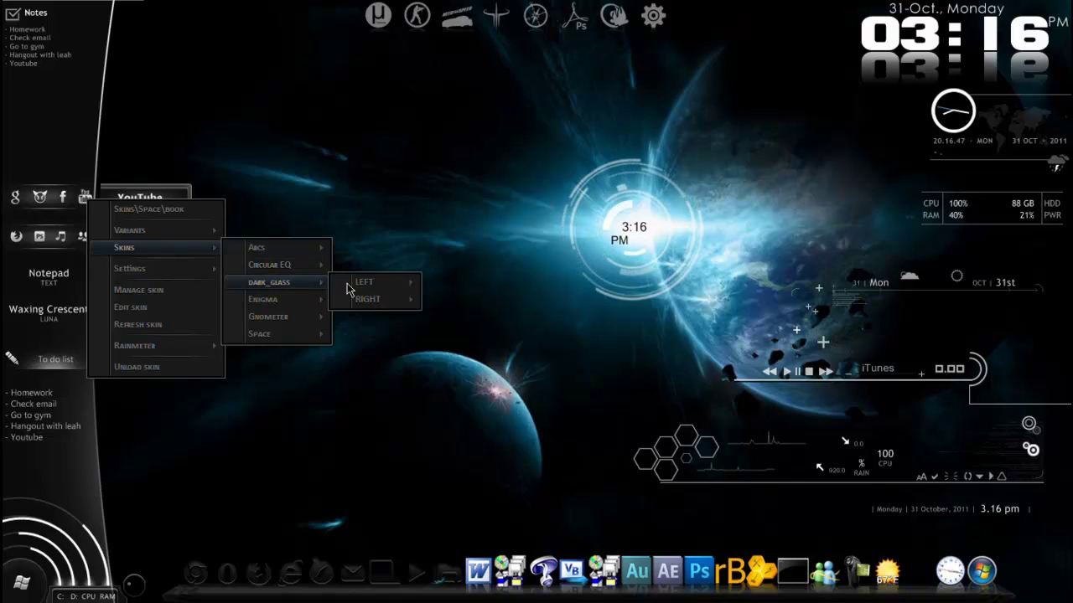
mouse_move(360, 285)
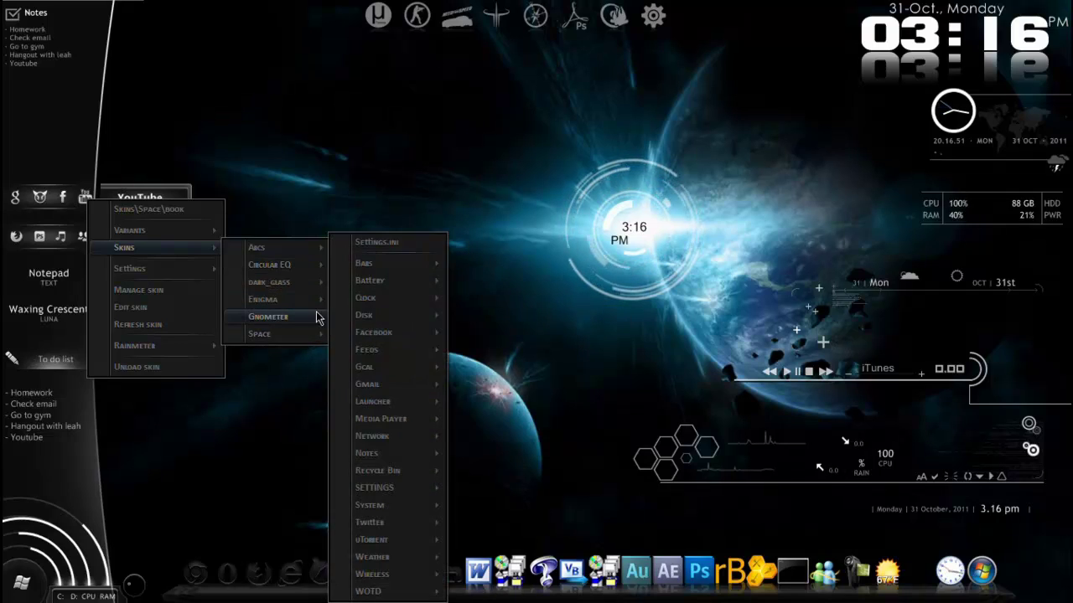
mouse_move(388, 266)
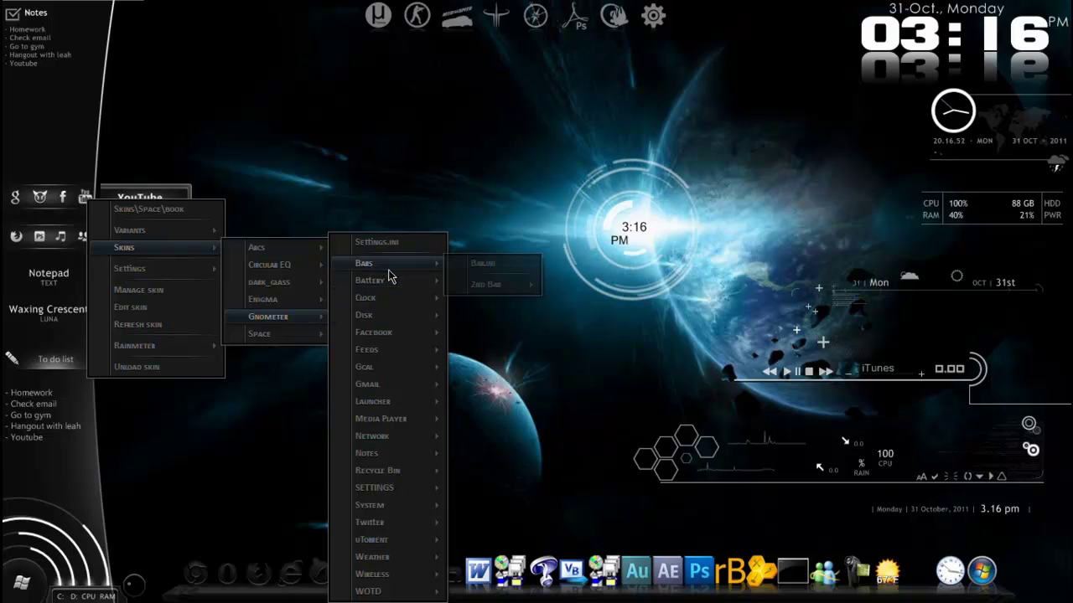
click(466, 265)
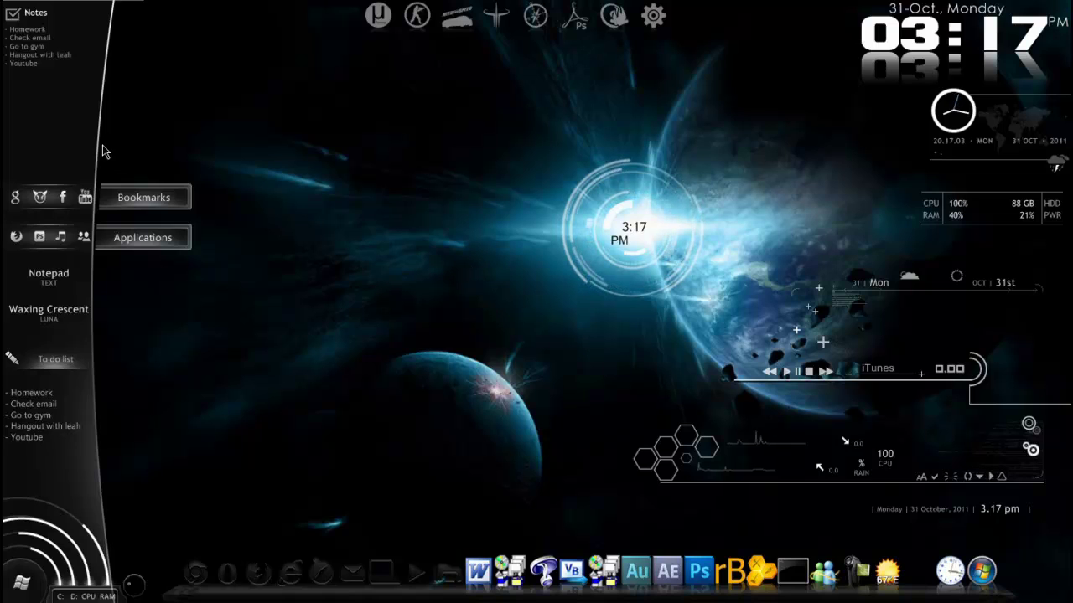
Load the dark_glass > LEFT email skin, adding the unread-mail widget.
right_click(87, 200)
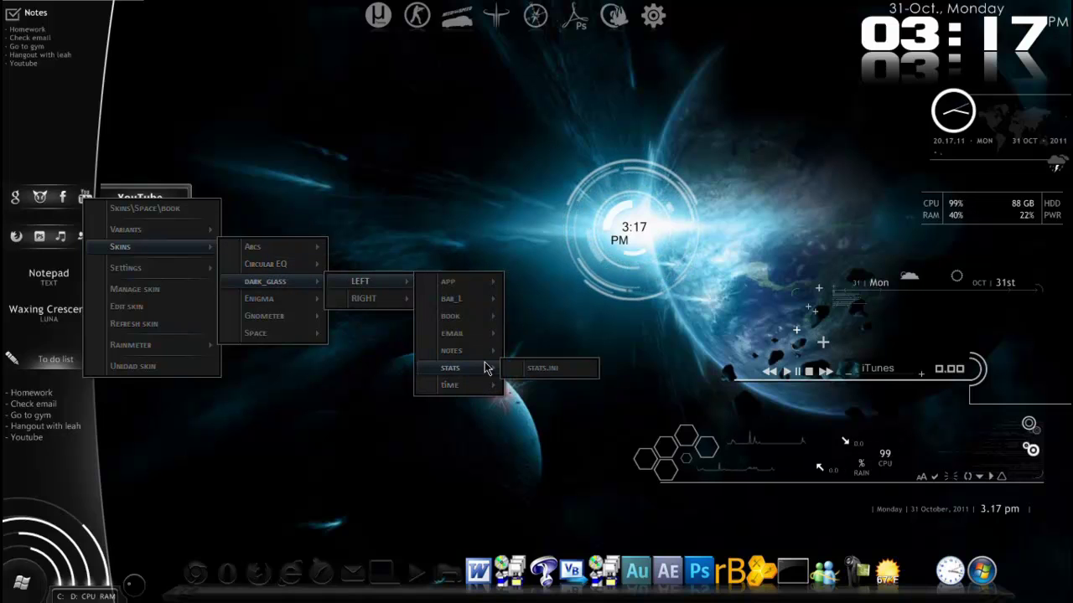
mouse_move(486, 358)
click(522, 336)
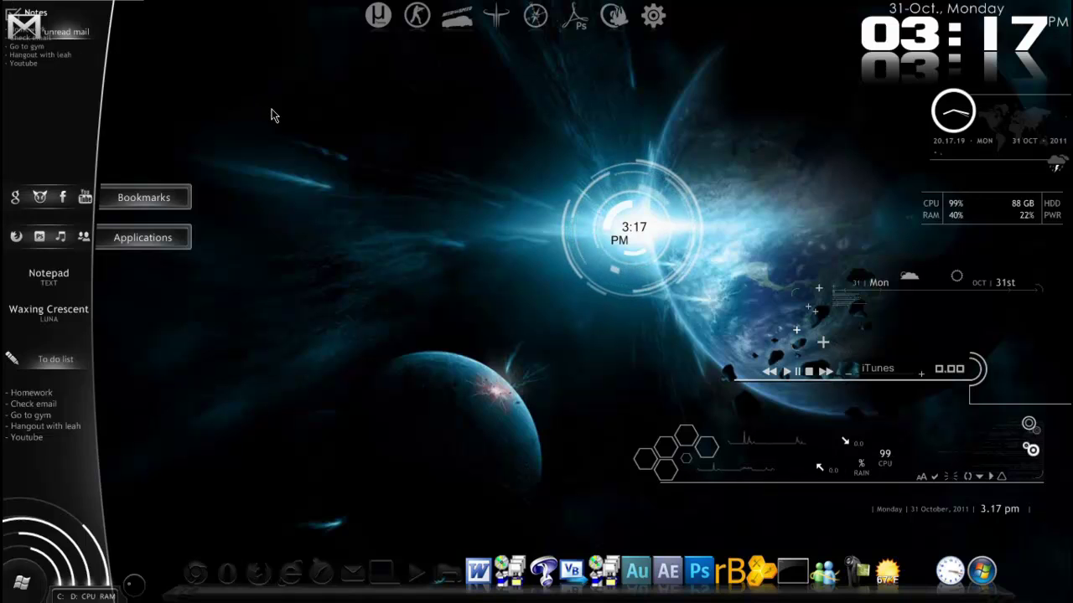
Drag the unread-mail widget to mid-desktop and open its skin folder.
drag(80, 49, 375, 251)
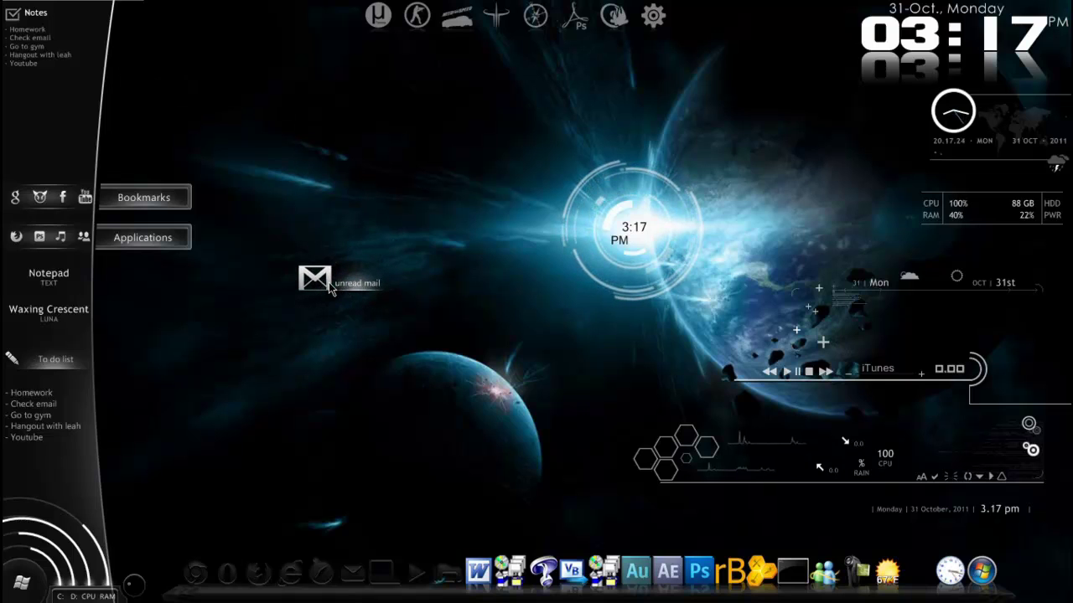
right_click(330, 284)
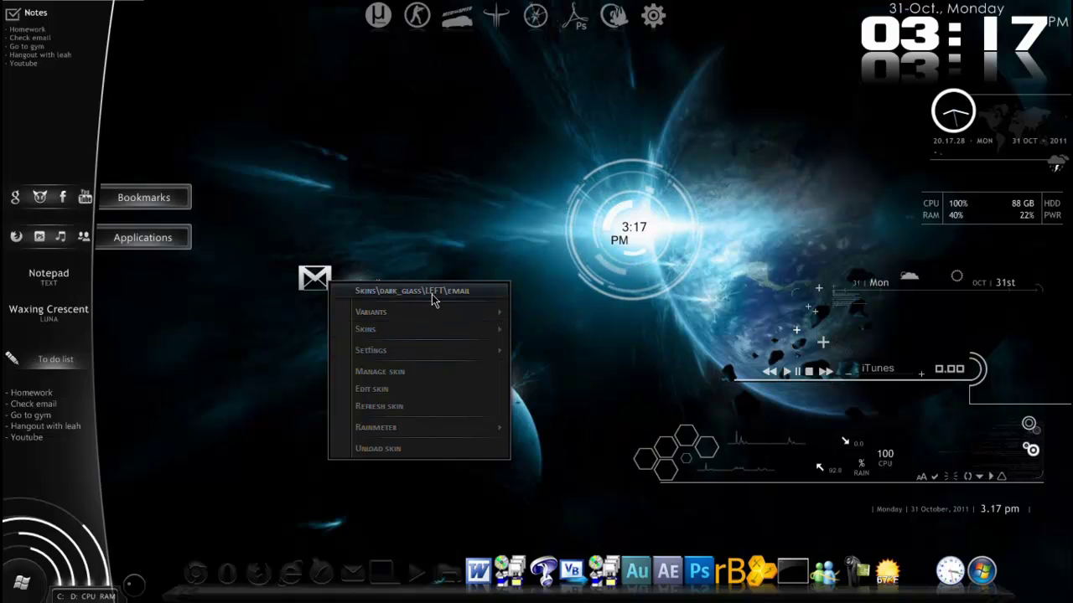
click(432, 295)
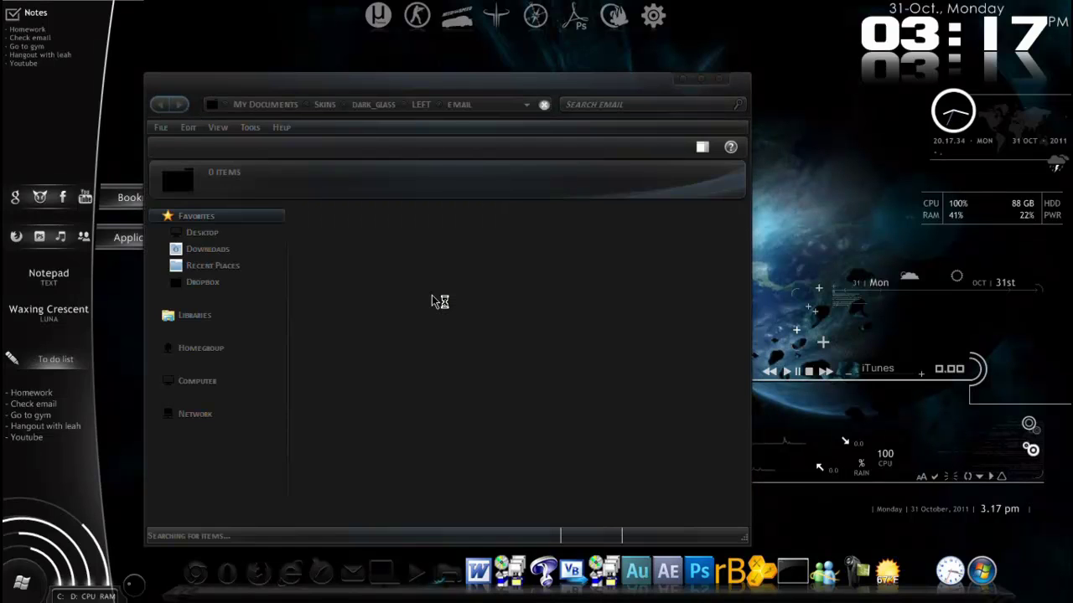
Open EMAIL.INI to view its Gmail feed variables, then close Notepad and the EMAIL folder.
click(432, 292)
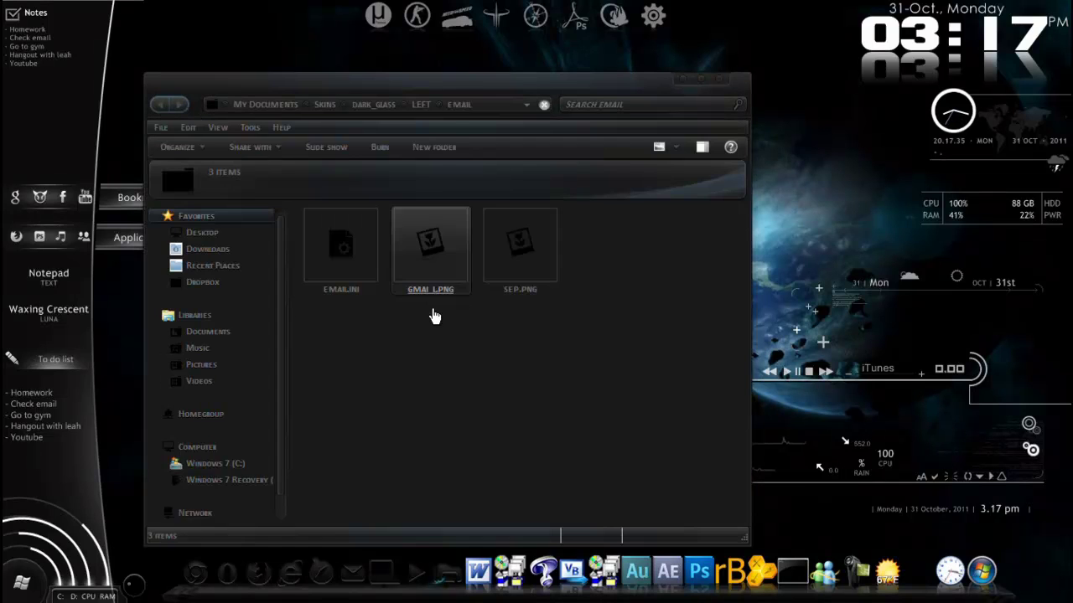
click(333, 268)
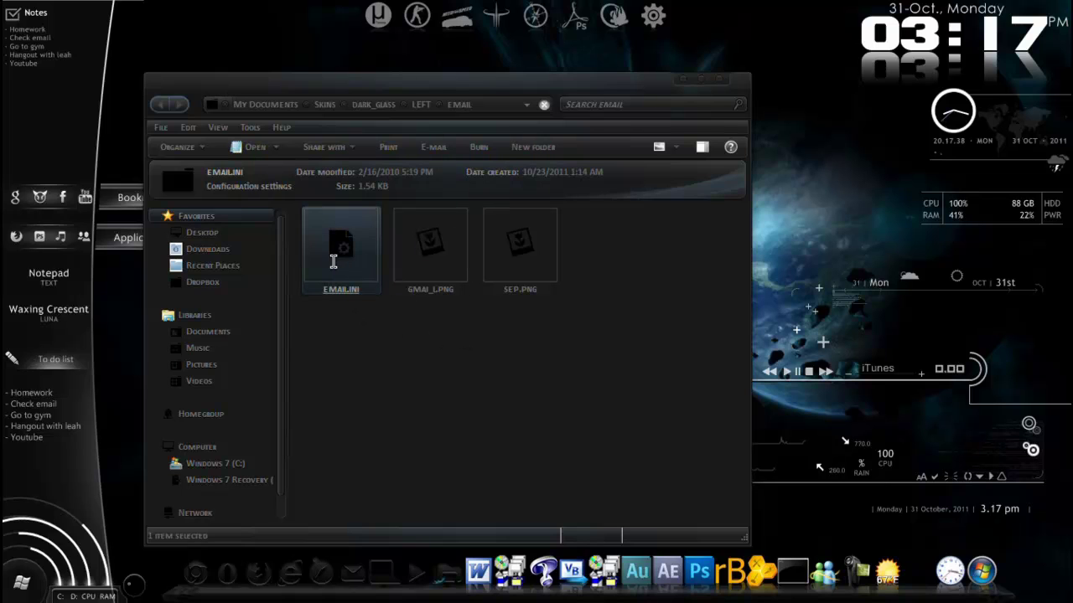
double_click(342, 264)
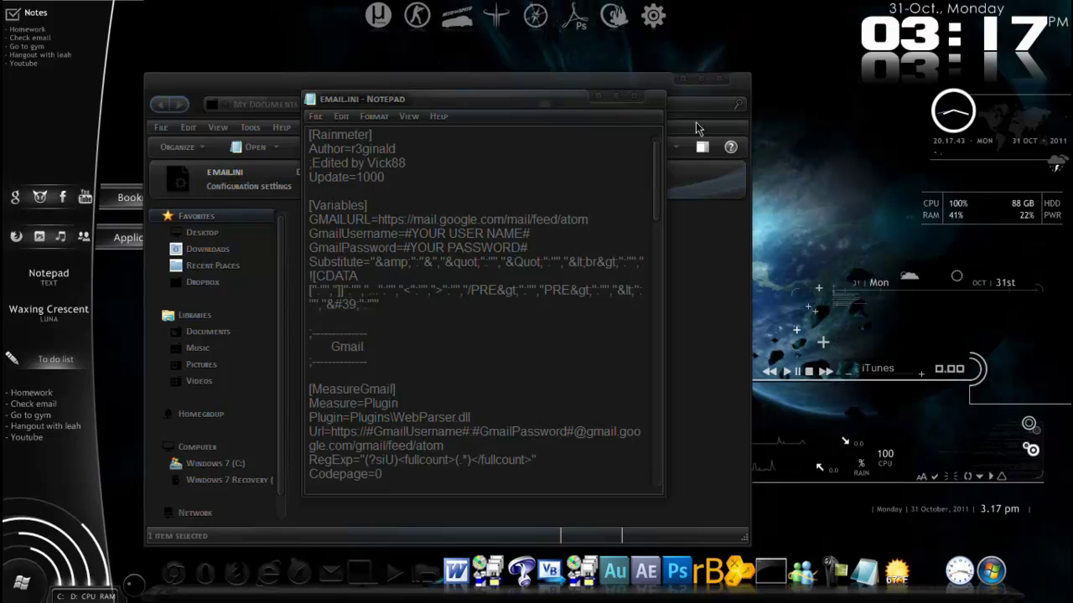
click(635, 98)
click(724, 88)
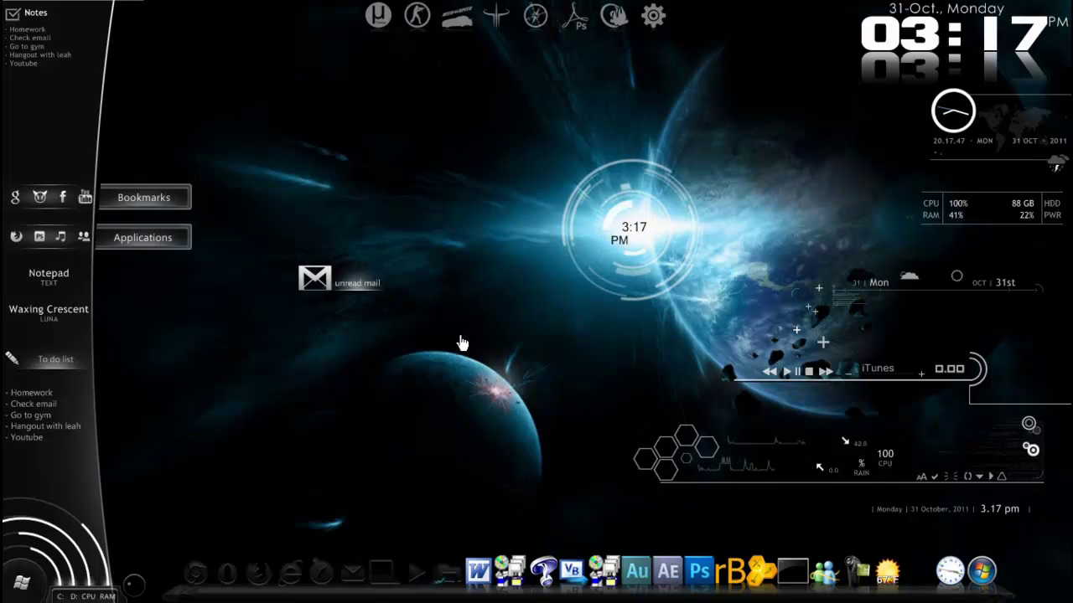
Unload the dark_glass email skin from the mail widget's context menu to remove it from the desktop.
right_click(312, 281)
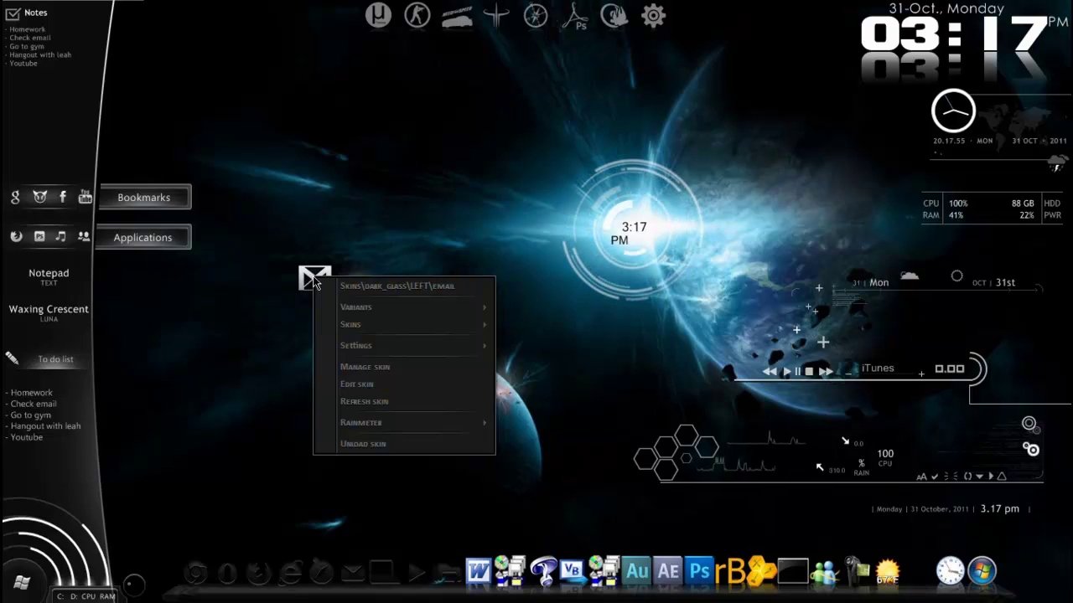
click(352, 447)
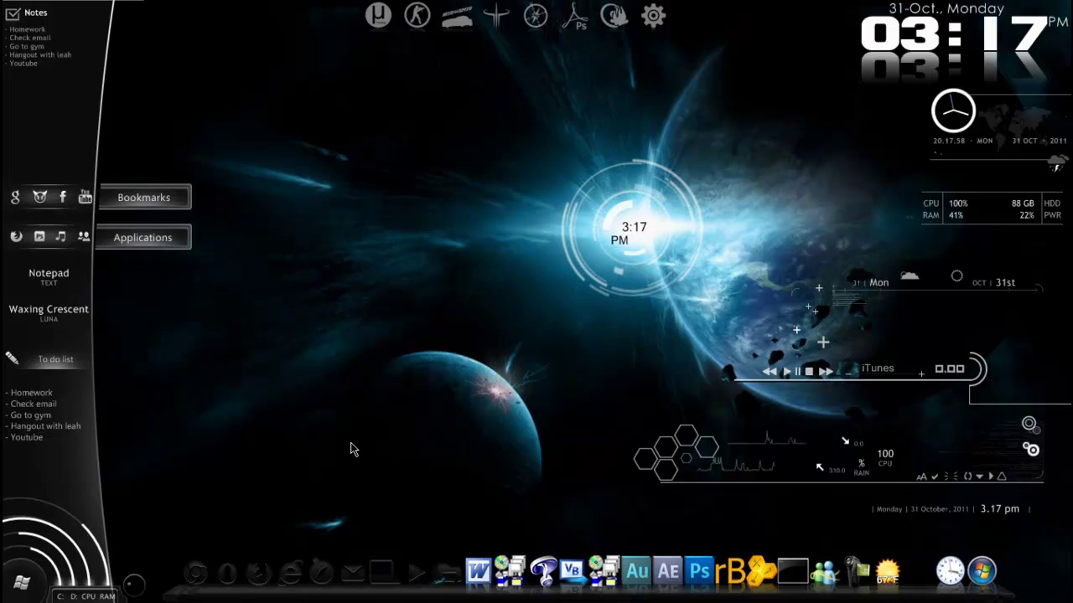